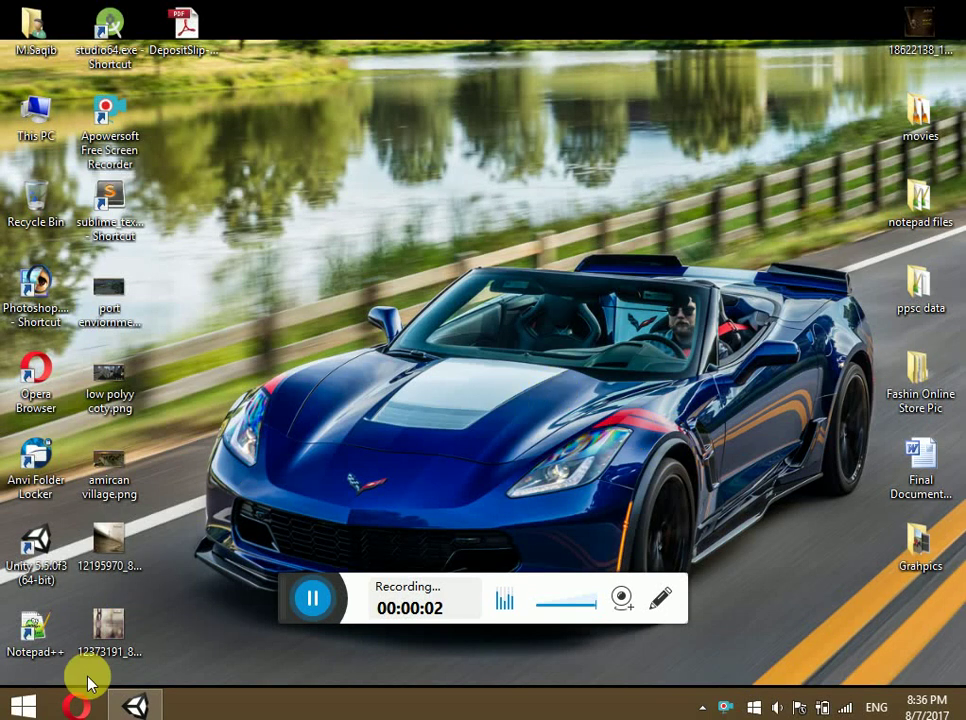
# Browse from This PC to D:\UNITY3D DATA\Test Not Ok in File Explorer
pyautogui.click(134, 706)
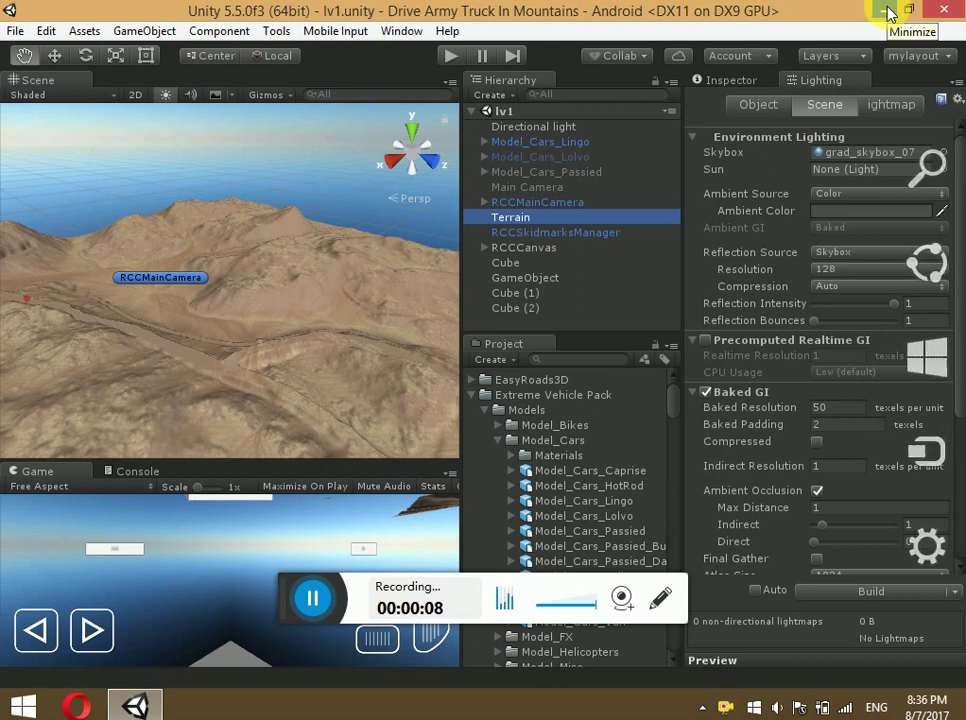
pyautogui.click(888, 10)
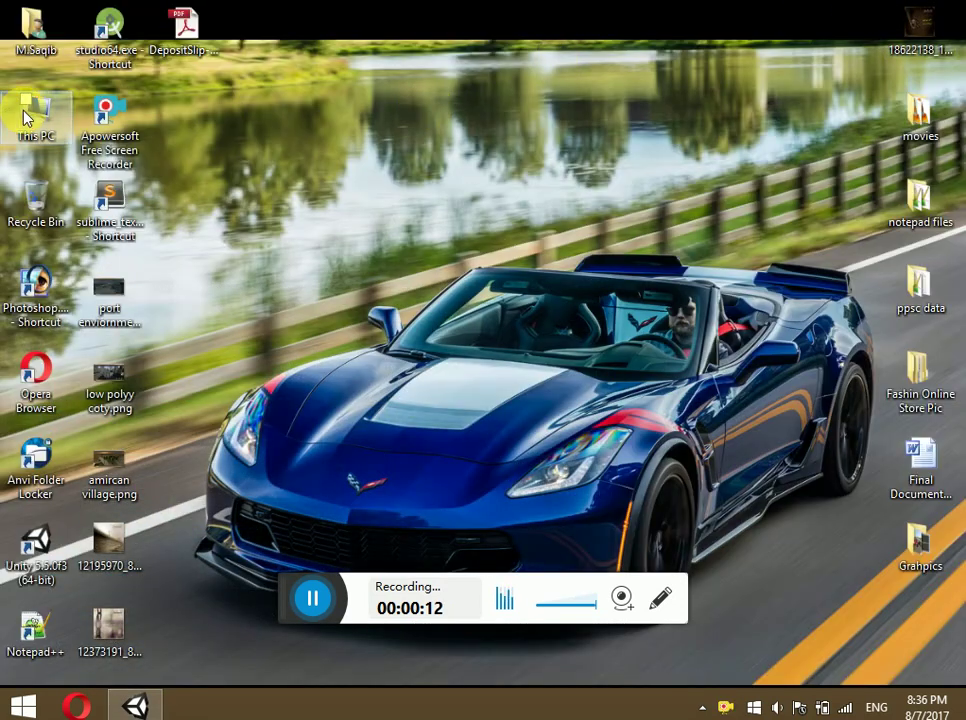
pyautogui.doubleClick(32, 110)
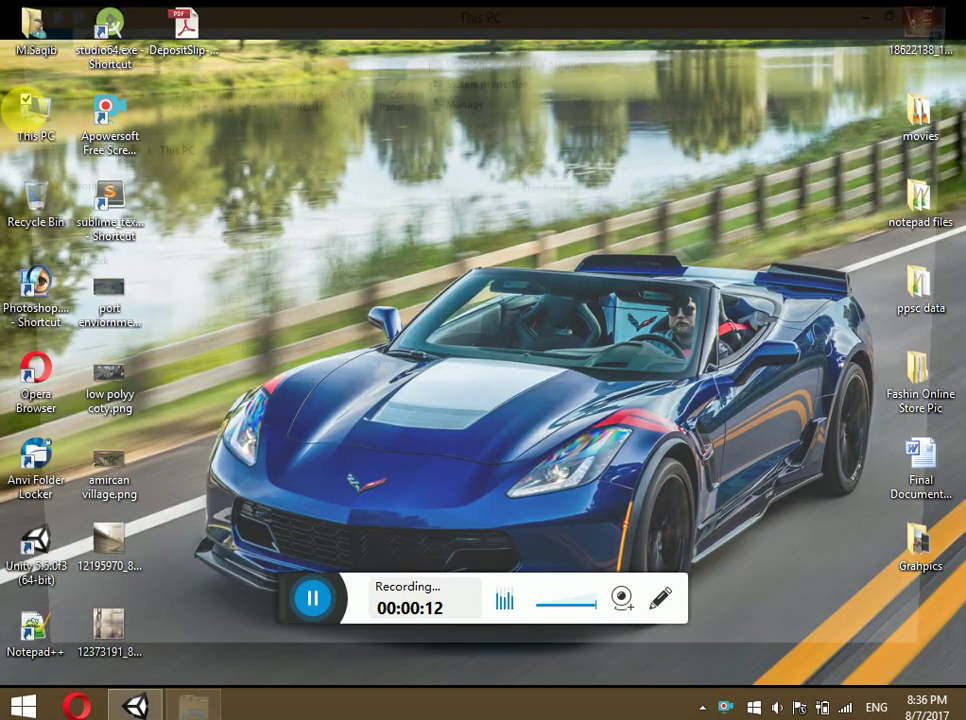
pyautogui.doubleClick(612, 374)
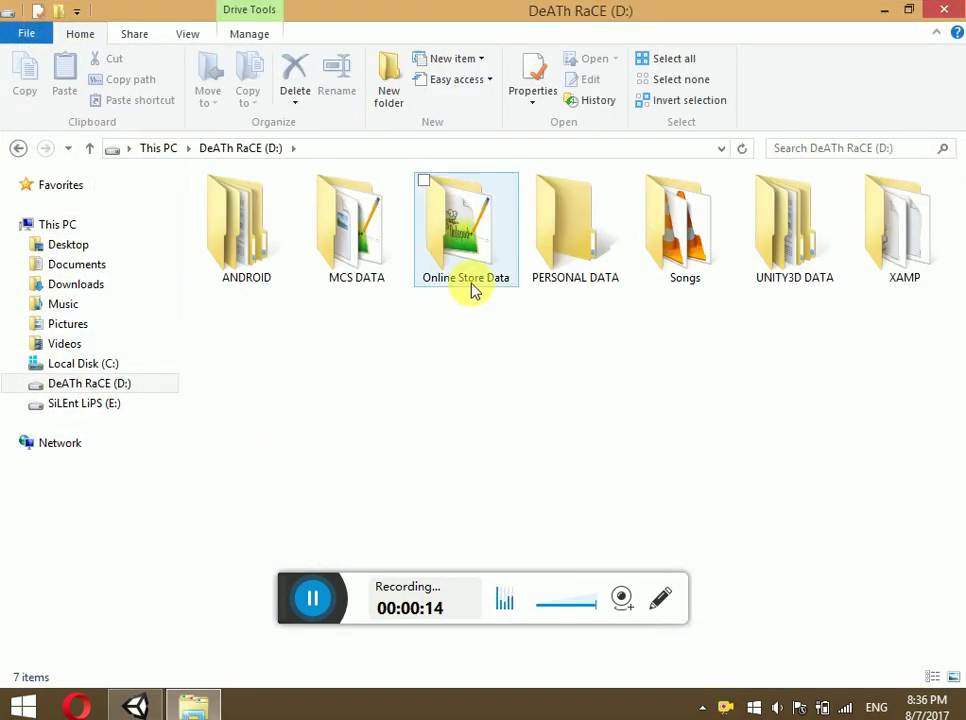
pyautogui.doubleClick(812, 258)
pyautogui.doubleClick(681, 248)
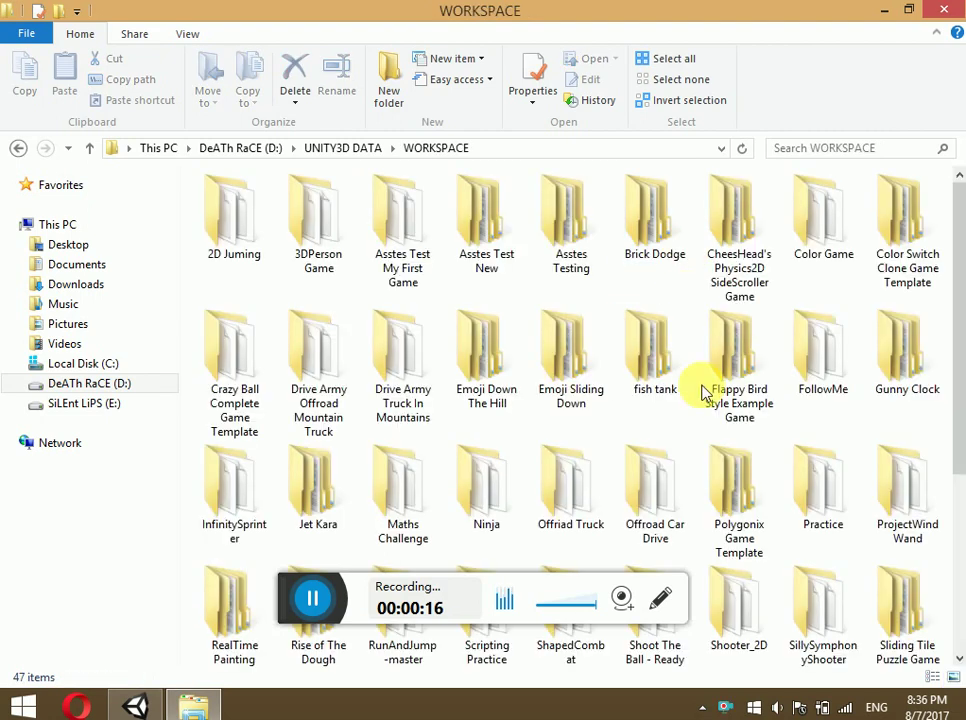
pyautogui.press('BackSpace')
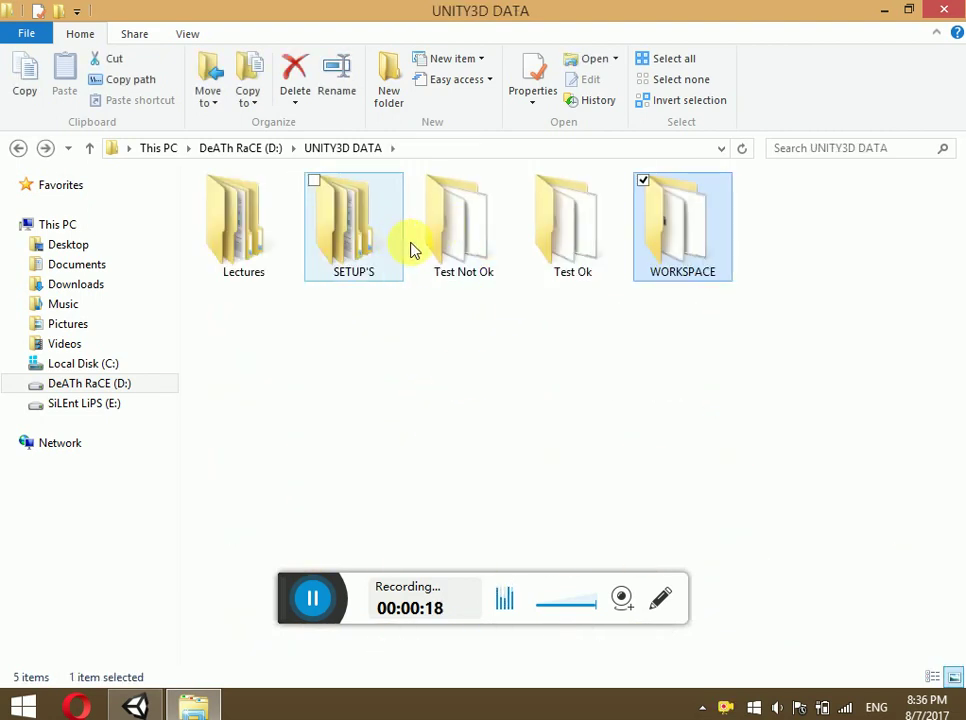
pyautogui.doubleClick(462, 250)
# Select minimap.unitypackage in the Test Not Ok folder
pyautogui.click(505, 248)
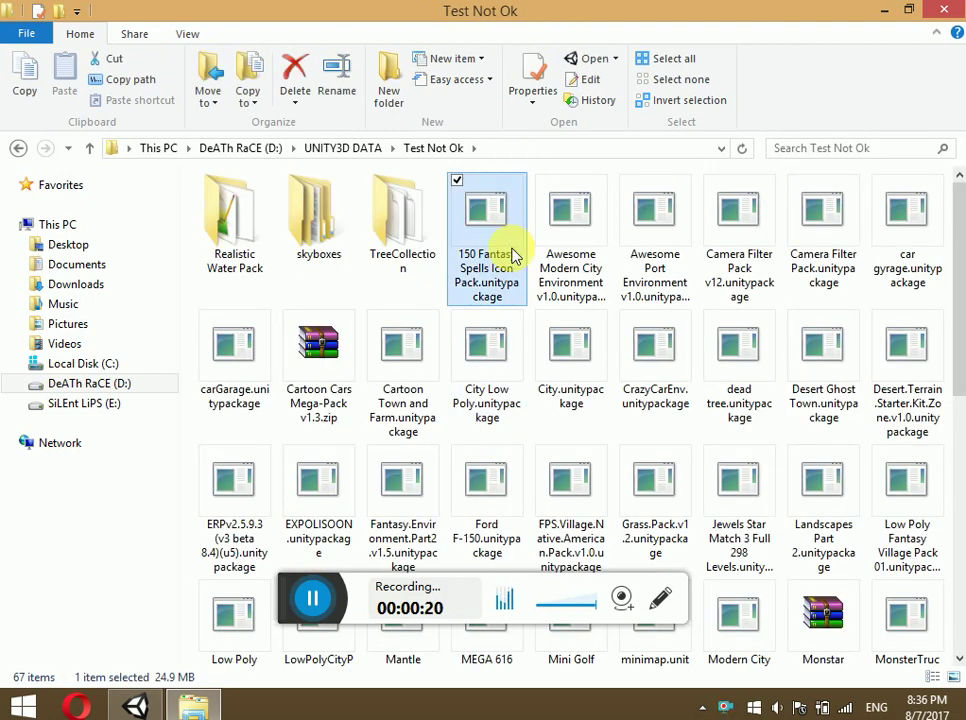
pyautogui.press('m')
pyautogui.press('m')
pyautogui.press('m')
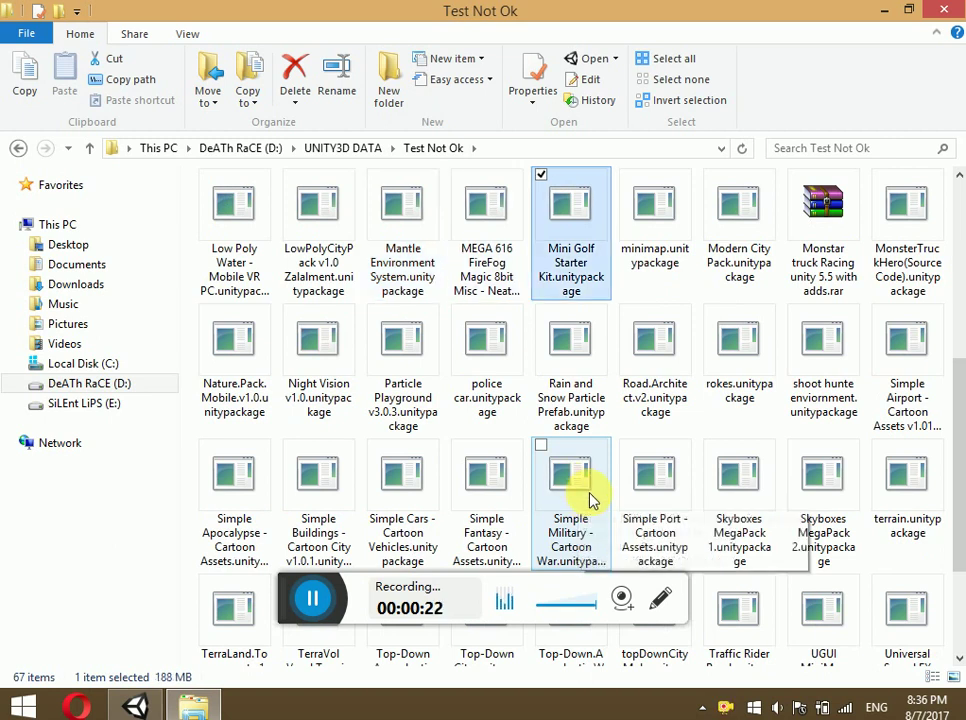
pyautogui.press('m')
pyautogui.press('m')
pyautogui.click(651, 234)
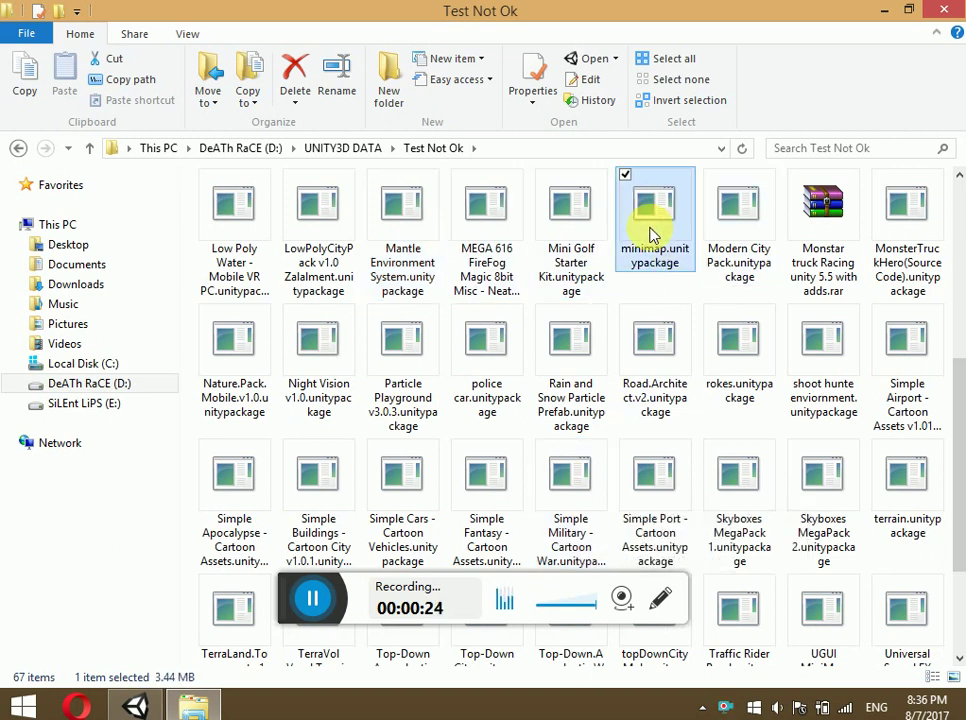
# Import every asset of minimap.unitypackage into the Unity project
pyautogui.doubleClick(651, 234)
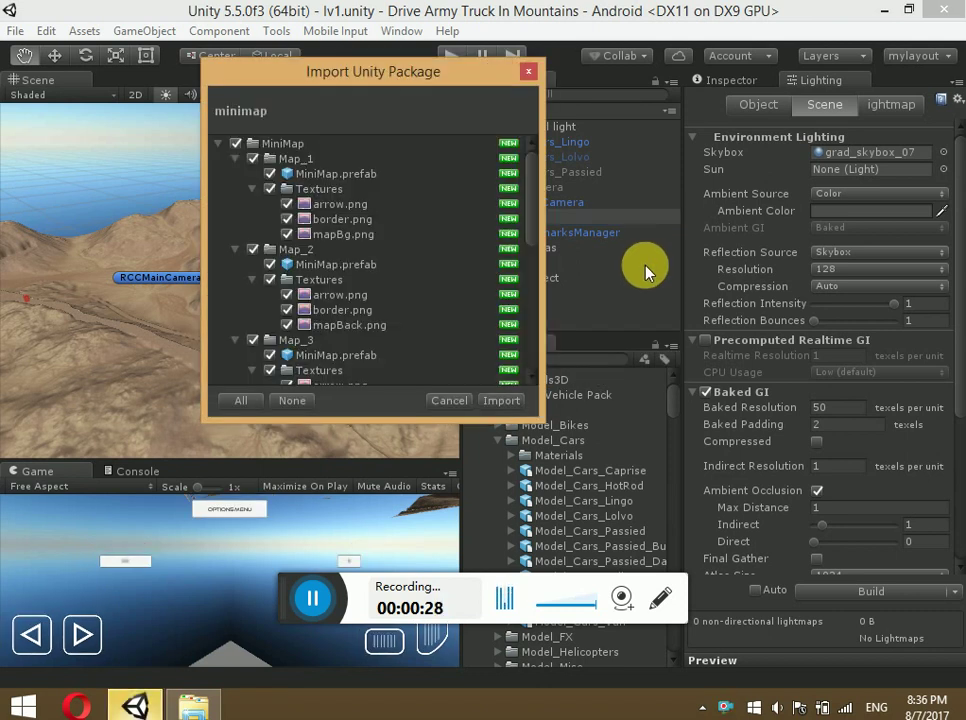
pyautogui.click(498, 400)
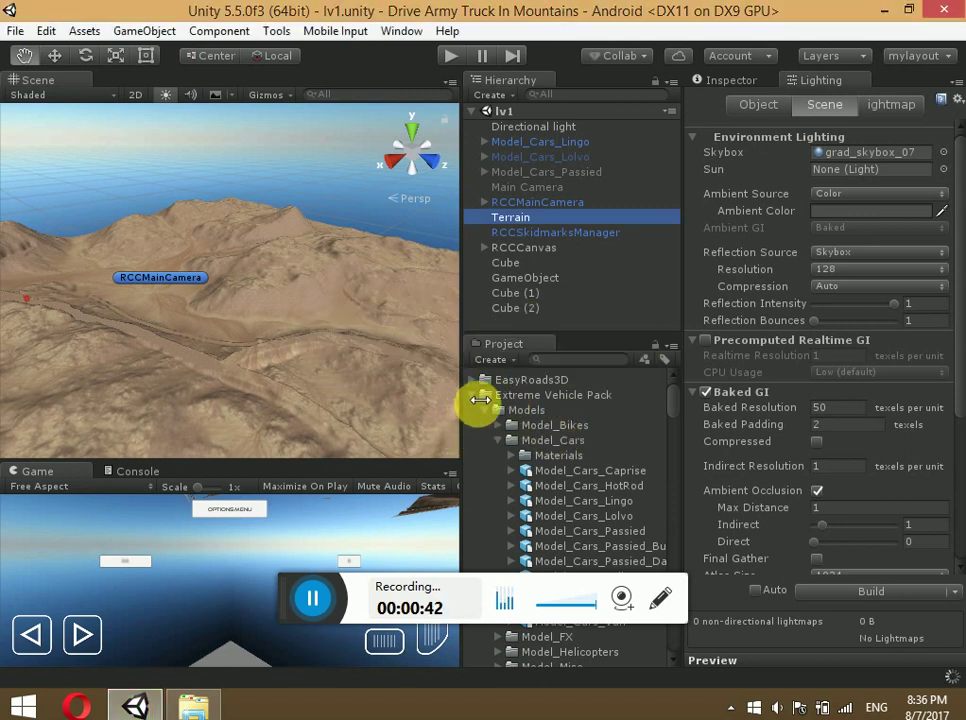
# Collapse the Extreme Vehicle Pack, Landscapes Part 2, RealisticCarControllerV3 and Scenes folders
pyautogui.click(477, 399)
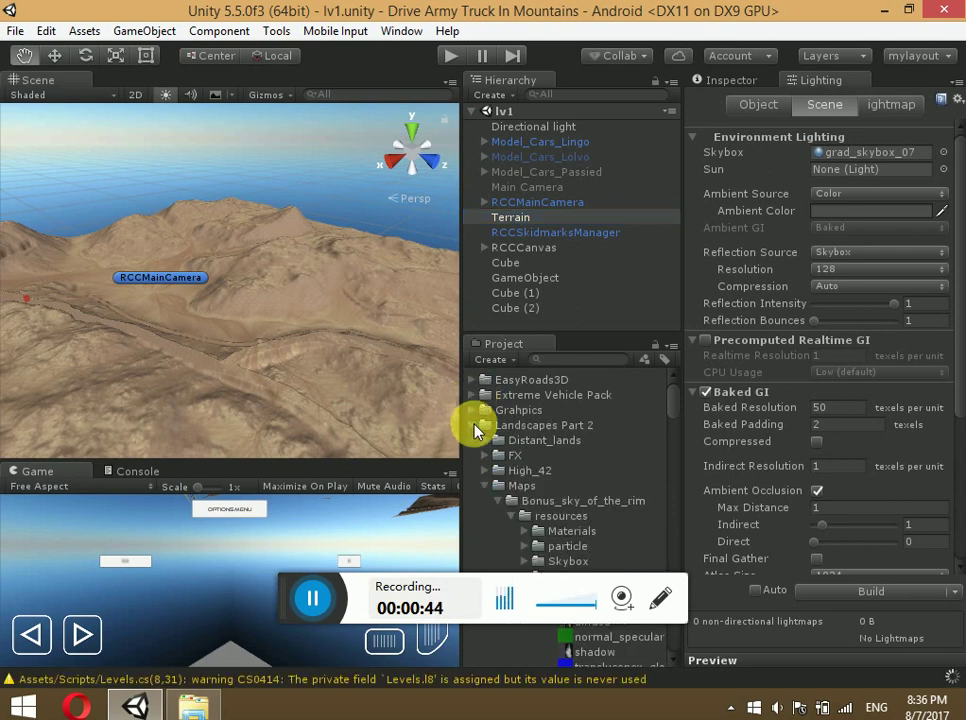
pyautogui.click(477, 427)
pyautogui.click(478, 486)
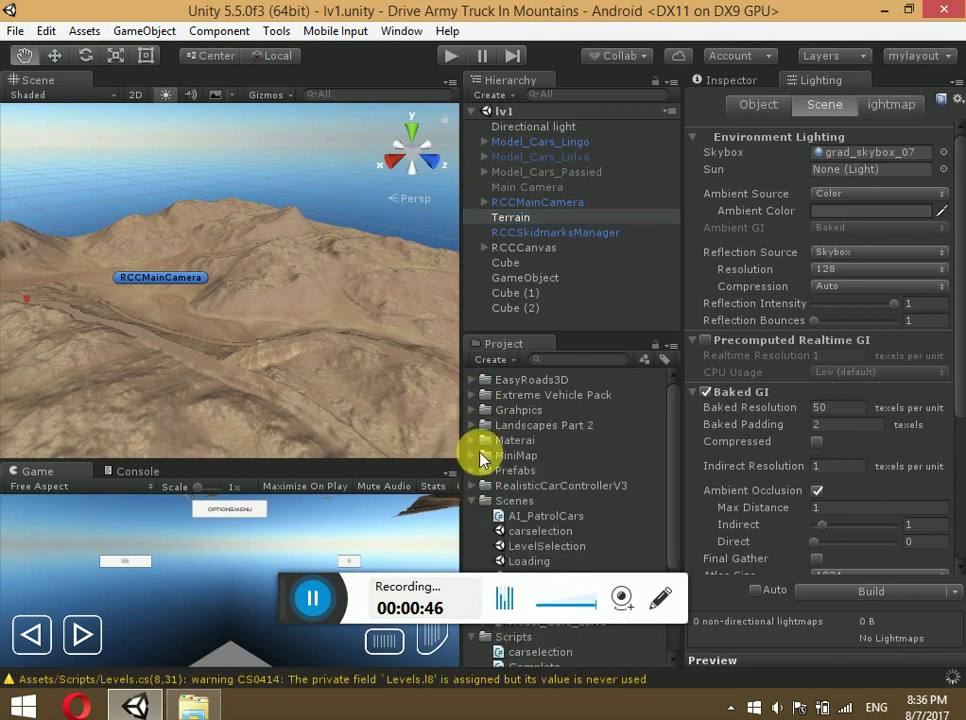
pyautogui.click(472, 500)
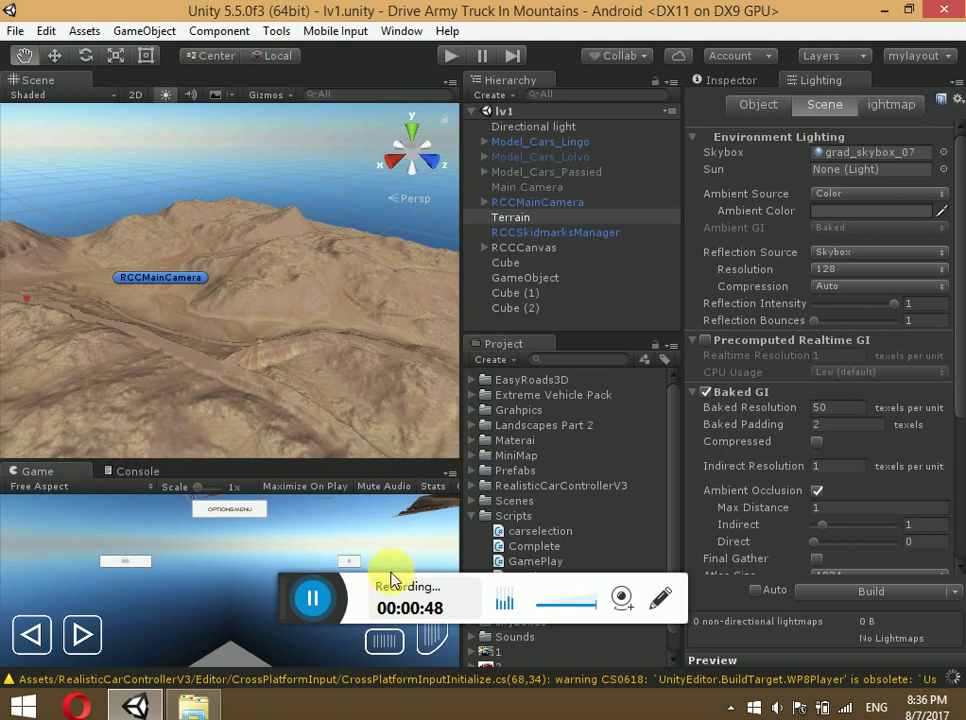
pyautogui.moveTo(392, 580); pyautogui.dragTo(254, 694)
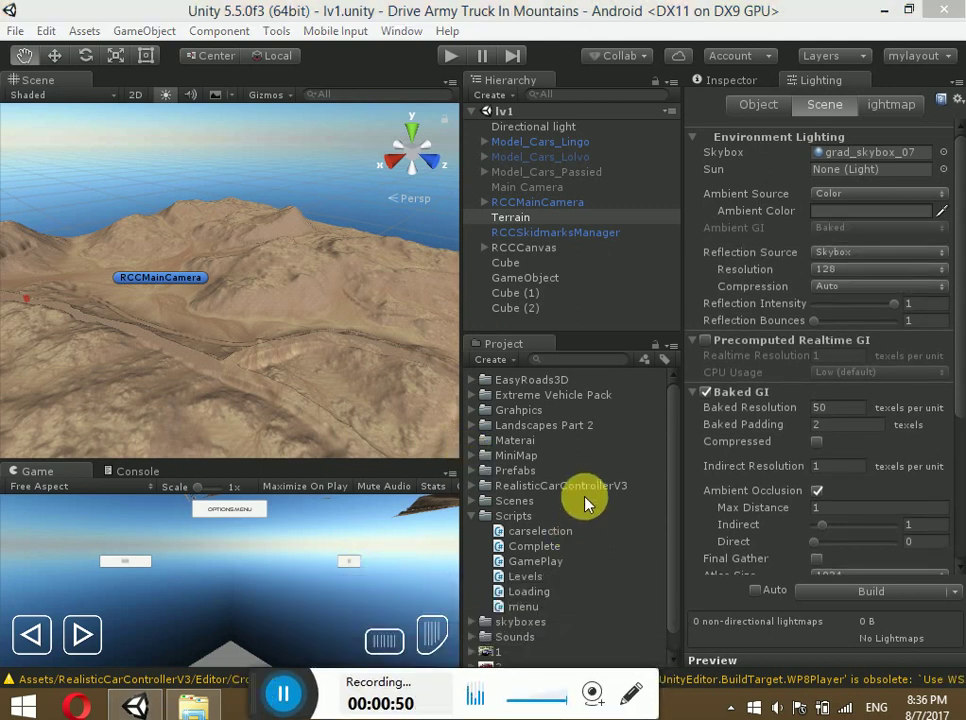
# Expand MiniMap, Map_1 and Map_3, and select Map_3's MiniMap prefab
pyautogui.click(471, 456)
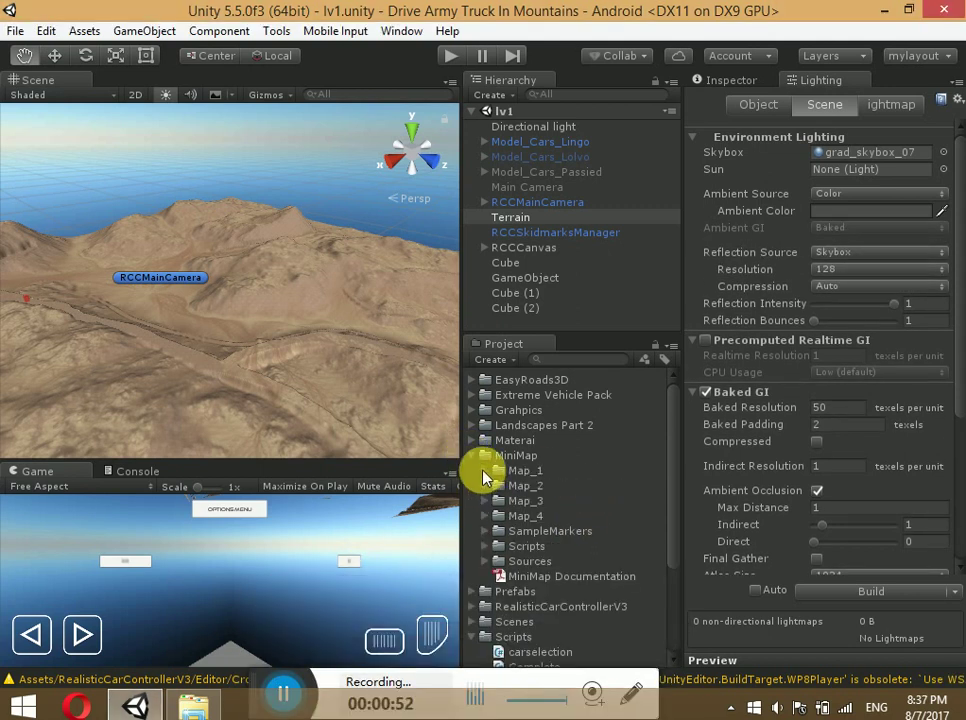
pyautogui.click(485, 471)
pyautogui.click(540, 501)
pyautogui.click(485, 532)
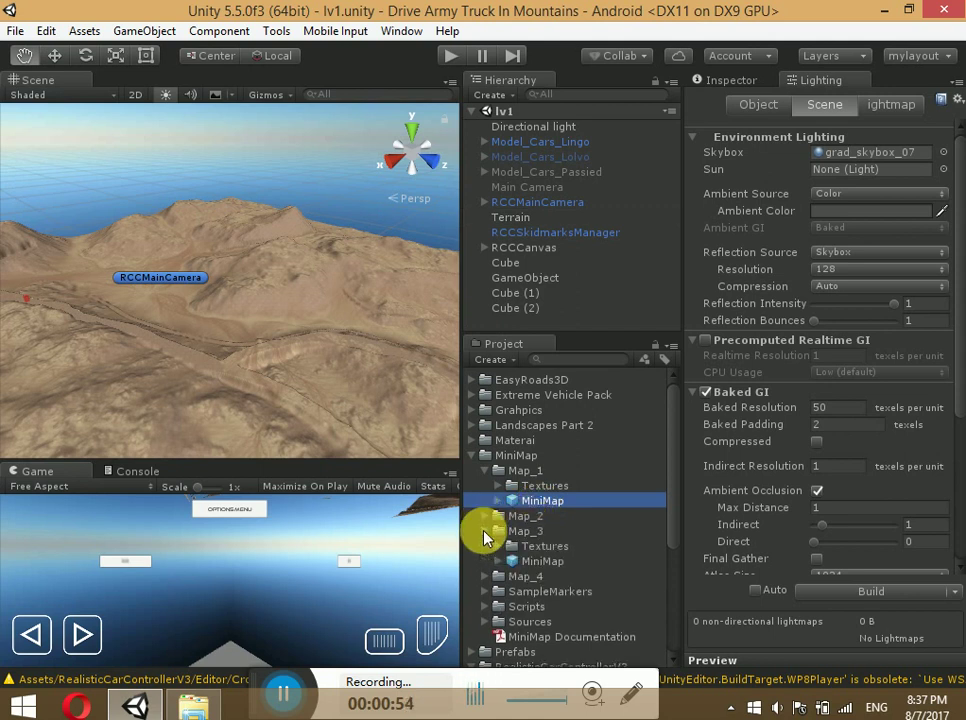
pyautogui.click(556, 564)
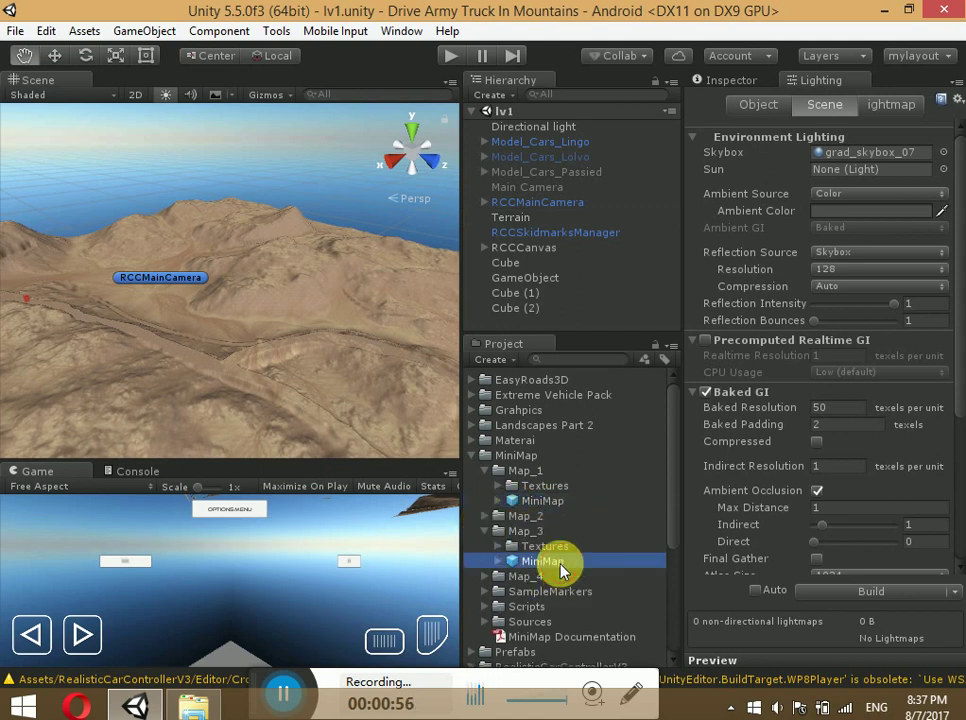
# Place Map_3's MiniMap prefab under RCCCanvas and switch the Scene view to 2D
pyautogui.moveTo(560, 570)
pyautogui.mouseDown()
pyautogui.moveTo(583, 160)
pyautogui.moveTo(532, 248)
pyautogui.mouseUp()
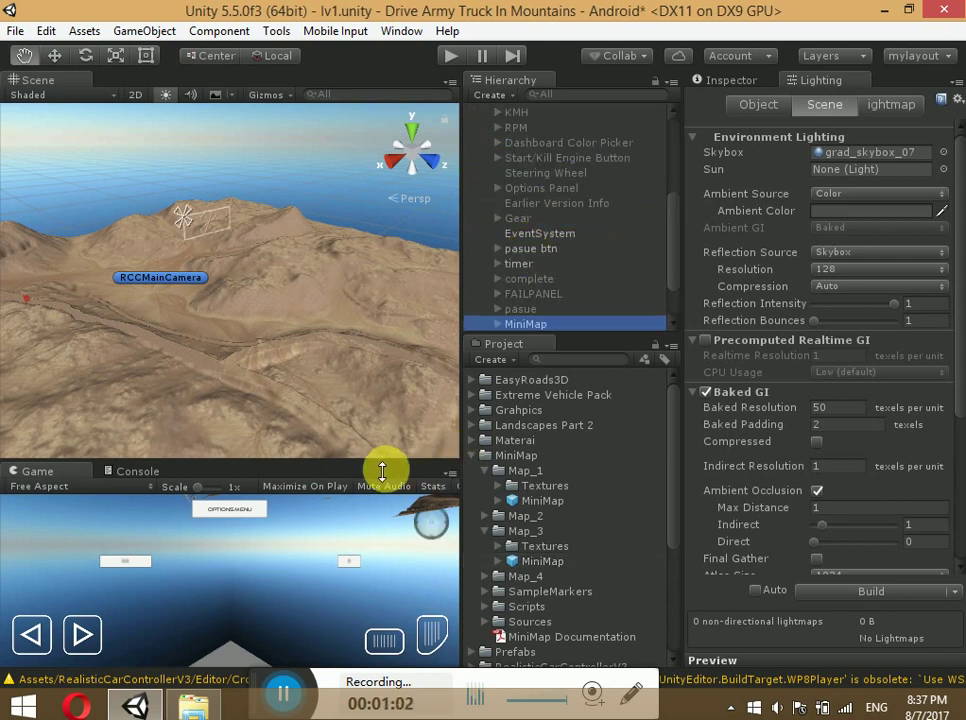
pyautogui.moveTo(380, 464)
pyautogui.mouseDown()
pyautogui.moveTo(437, 342)
pyautogui.moveTo(440, 284)
pyautogui.mouseUp()
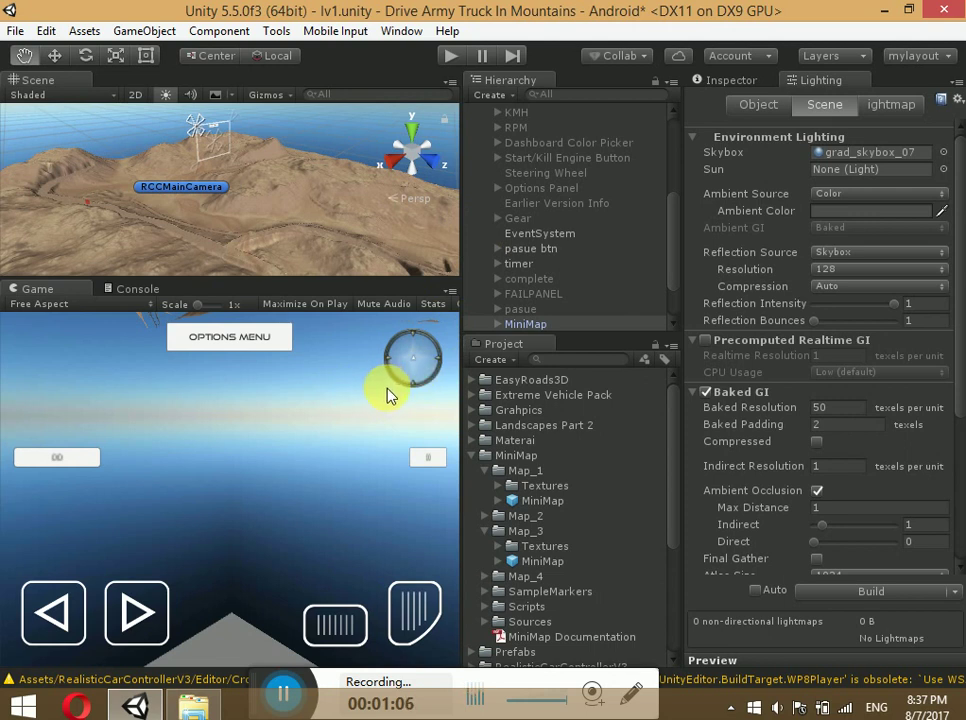
pyautogui.click(142, 94)
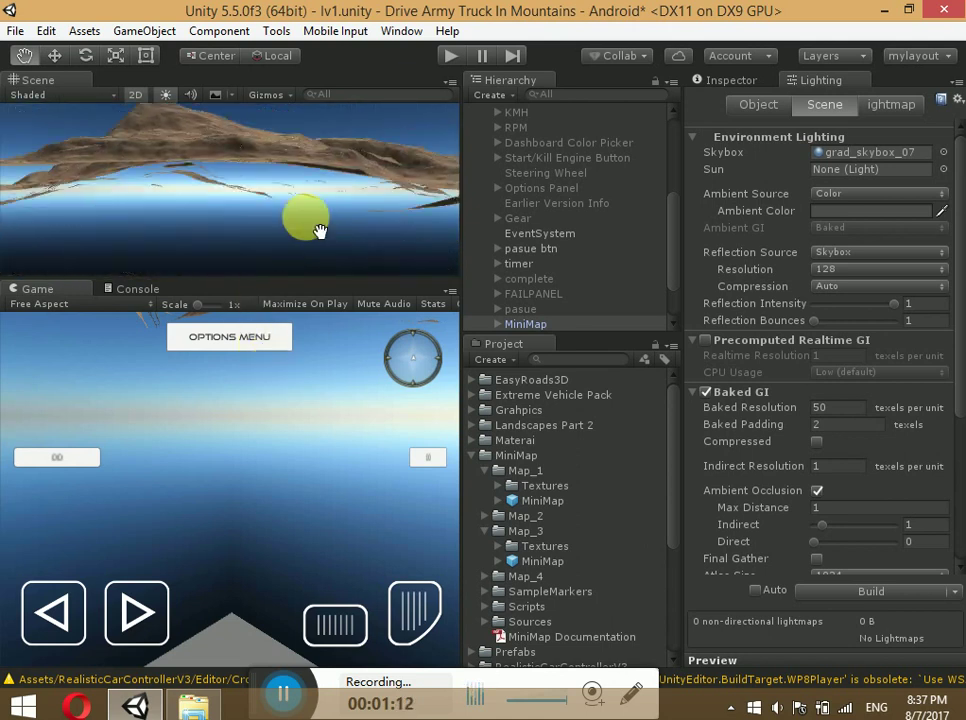
# Zoom the 2D Scene view and position the MiniMap at the top-right of the HUD with the Move tool
pyautogui.click(57, 59)
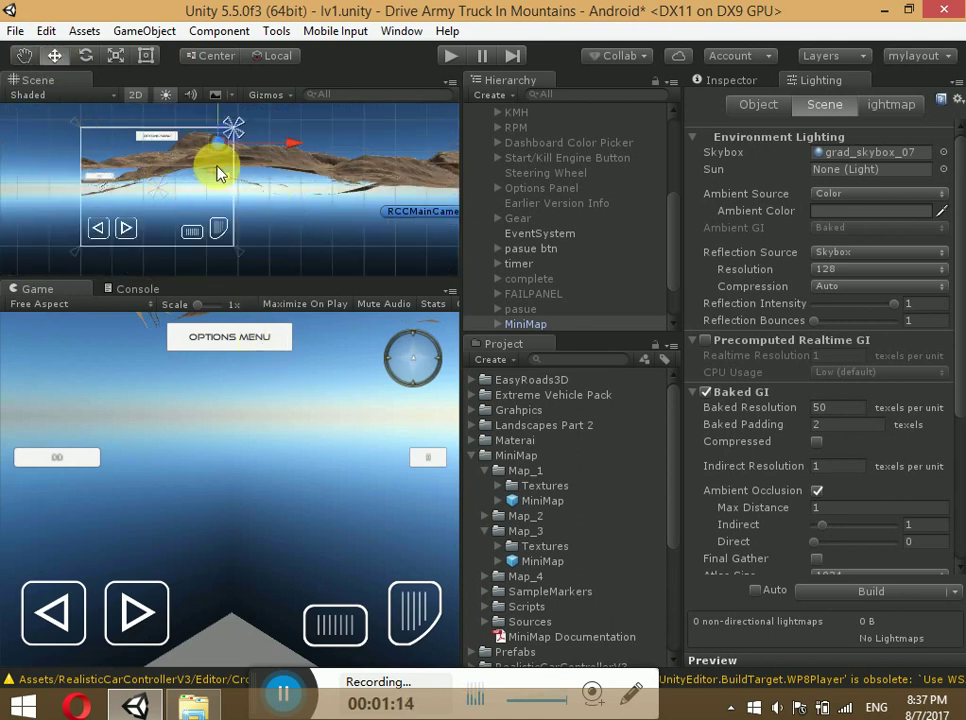
pyautogui.scroll(3, 200, 140)
pyautogui.click(117, 57)
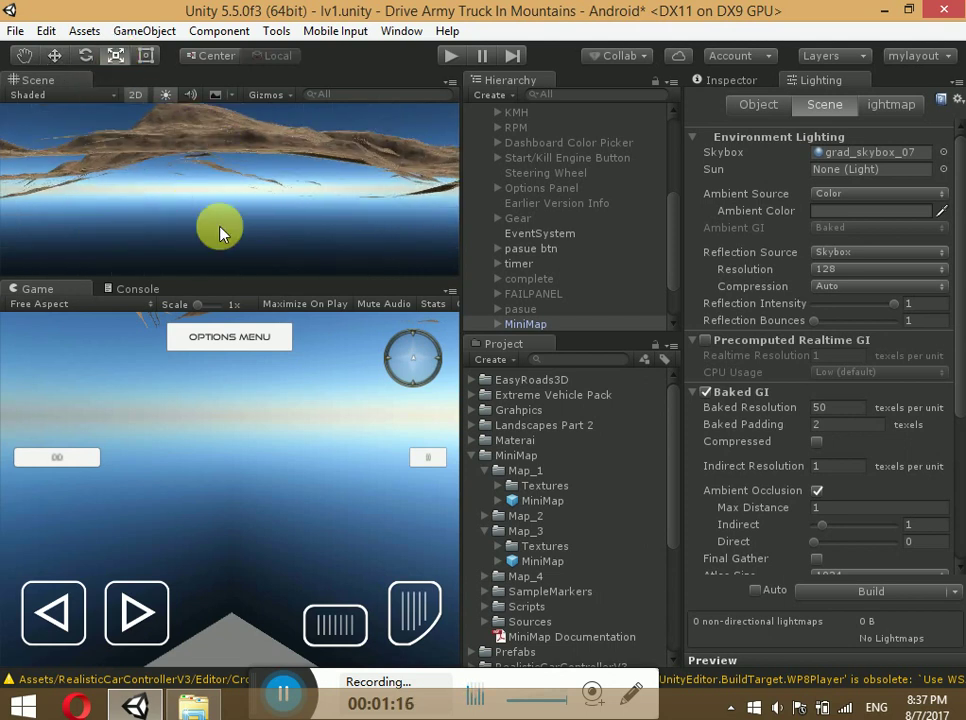
pyautogui.scroll(-3, 216, 200)
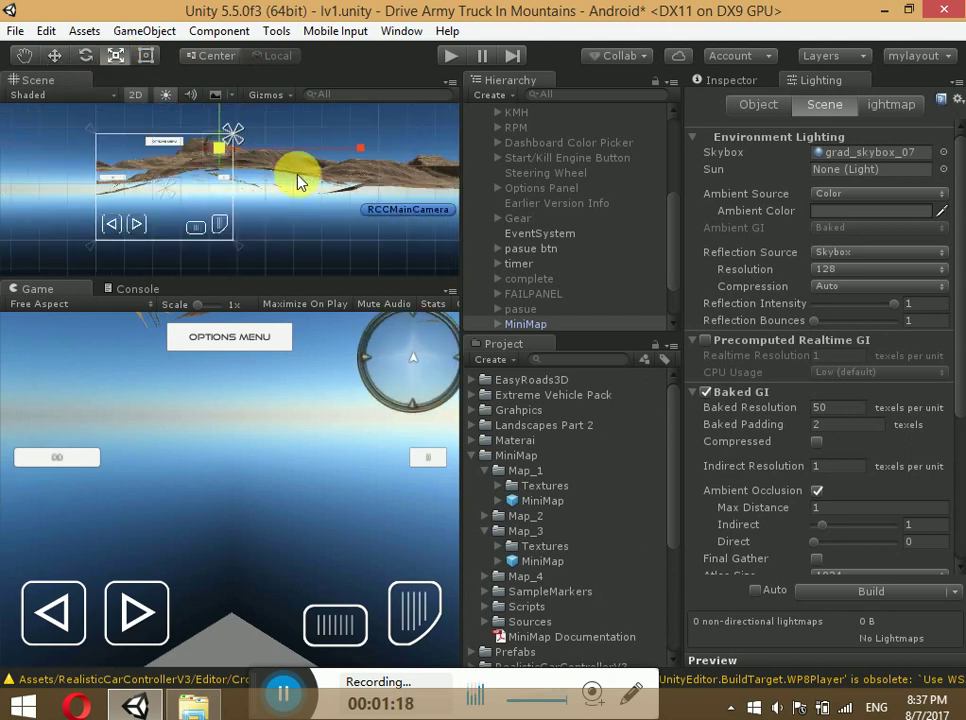
pyautogui.scroll(-1, 258, 182)
pyautogui.scroll(3, 209, 121)
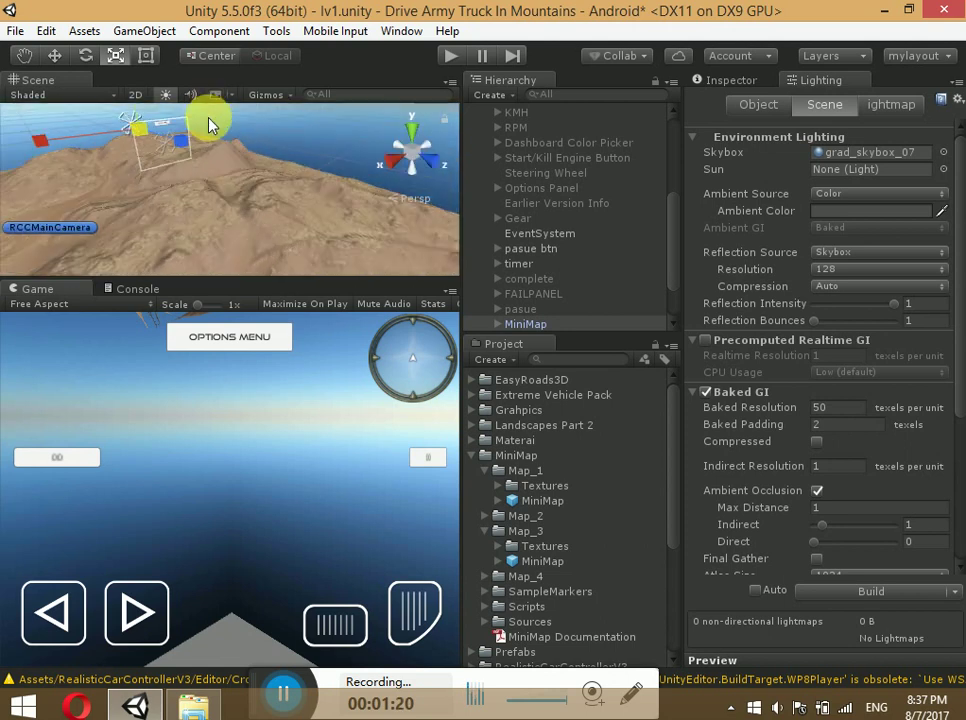
pyautogui.scroll(-3, 209, 121)
pyautogui.press('w')
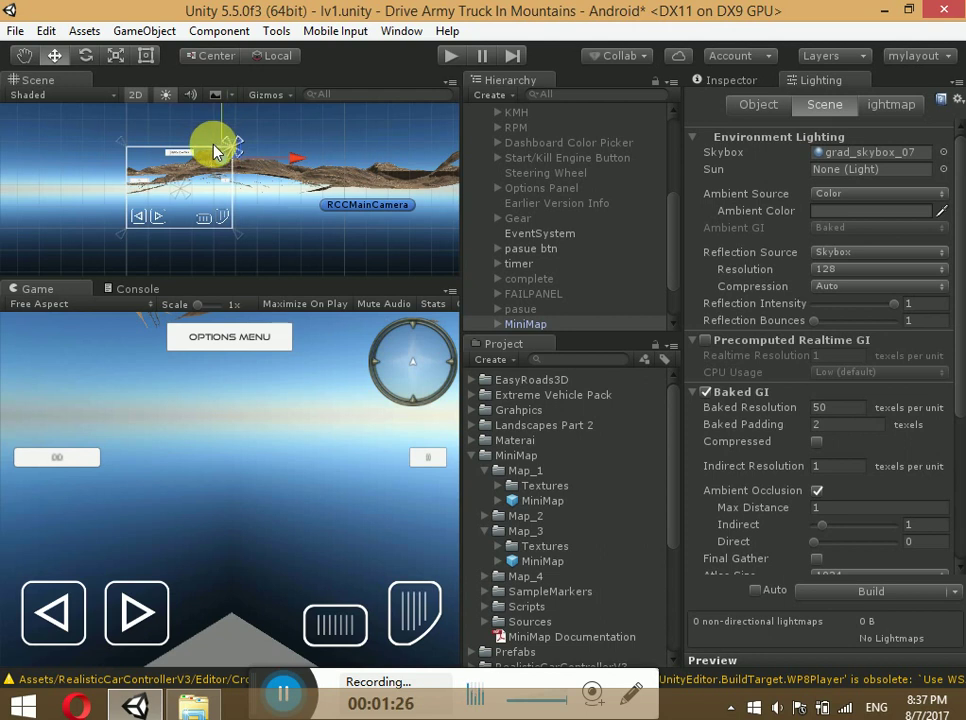
# Inspect MiniMap's Map Canvas Controller, whose Player Transform is empty, and open MapCanvasController.cs
pyautogui.click(211, 148)
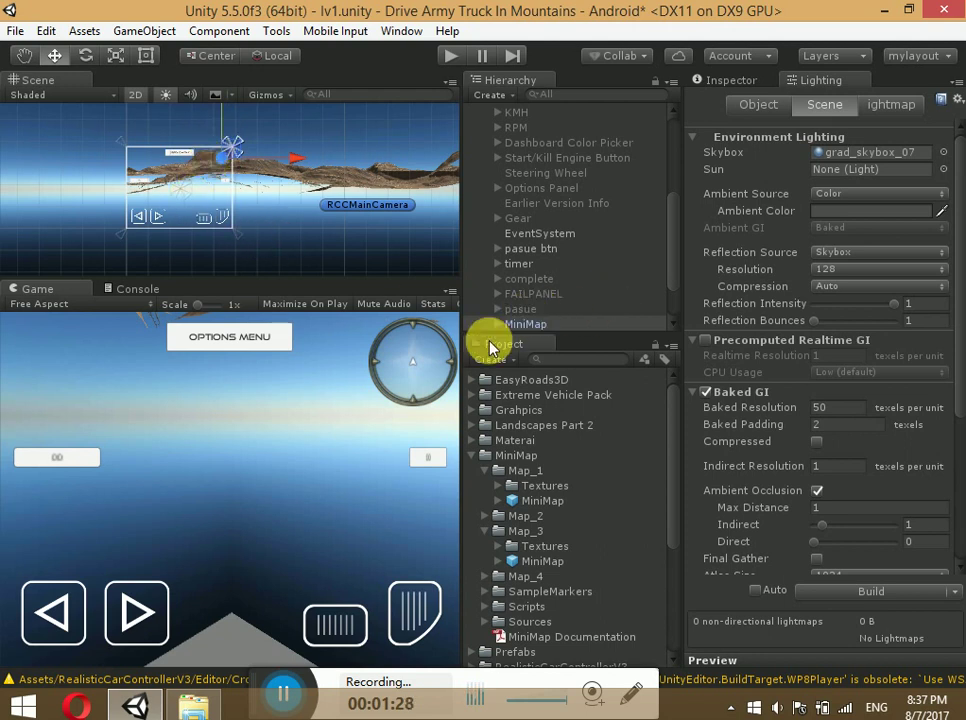
pyautogui.click(726, 80)
pyautogui.scroll(-3, 758, 344)
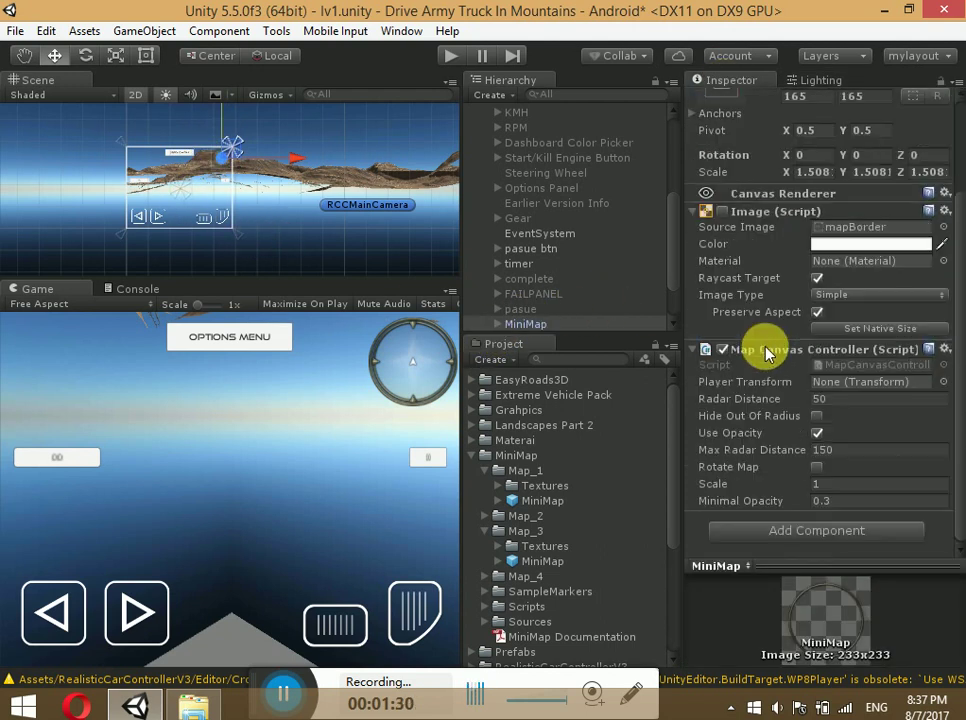
pyautogui.click(860, 383)
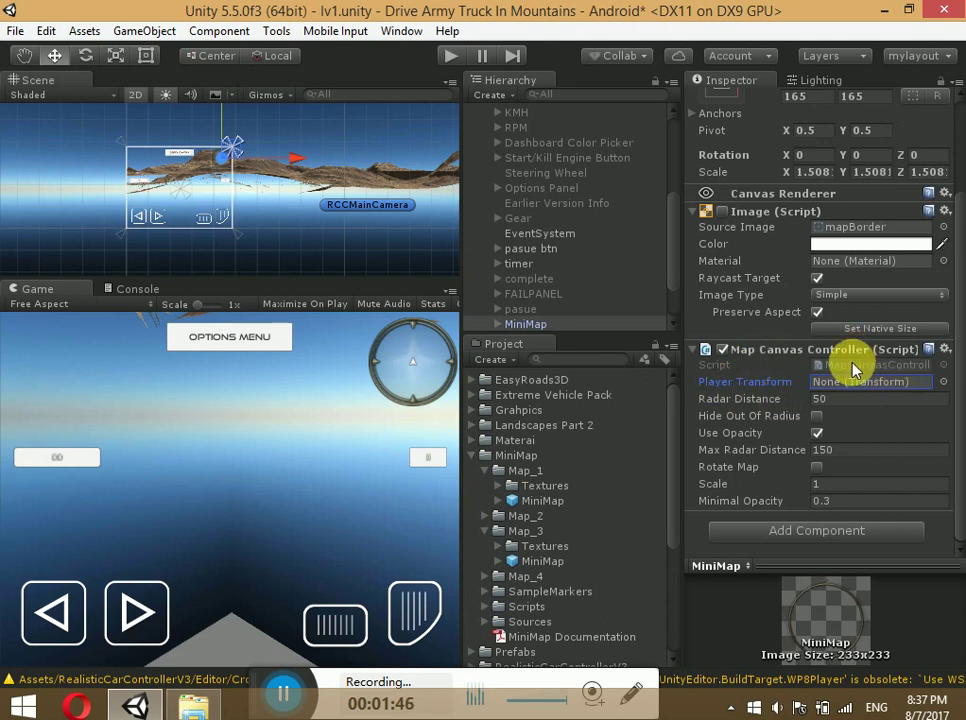
pyautogui.click(852, 366)
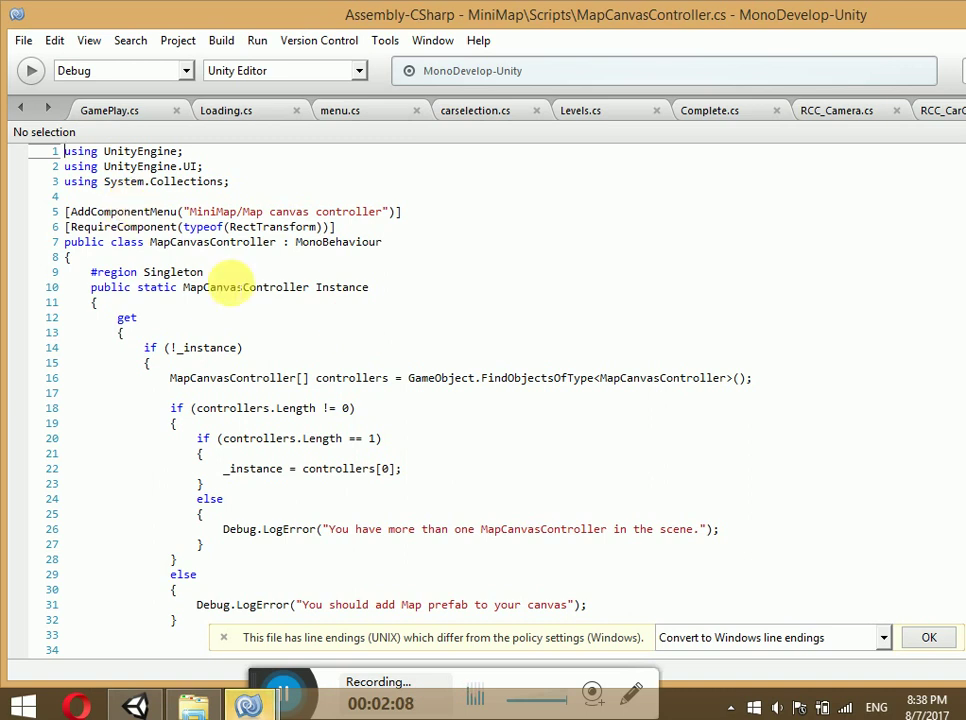
# Select the playerTransform field in MapCanvasController.cs and search the file for it
pyautogui.scroll(-3, 244, 380)
pyautogui.scroll(3, 244, 371)
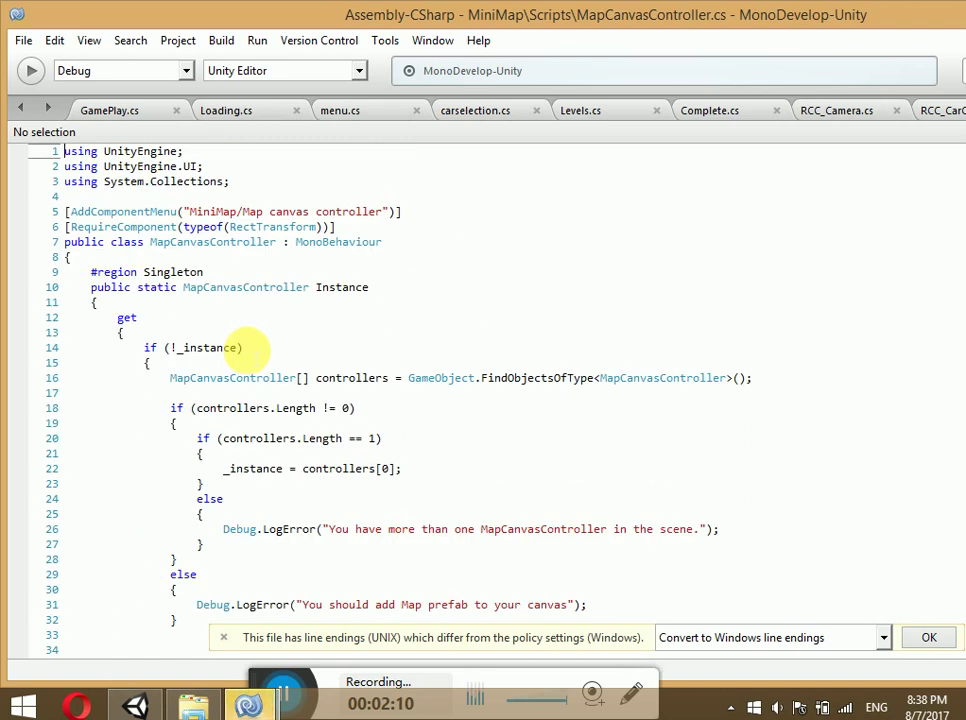
pyautogui.scroll(-3, 250, 356)
pyautogui.scroll(-6, 250, 362)
pyautogui.scroll(-1, 250, 367)
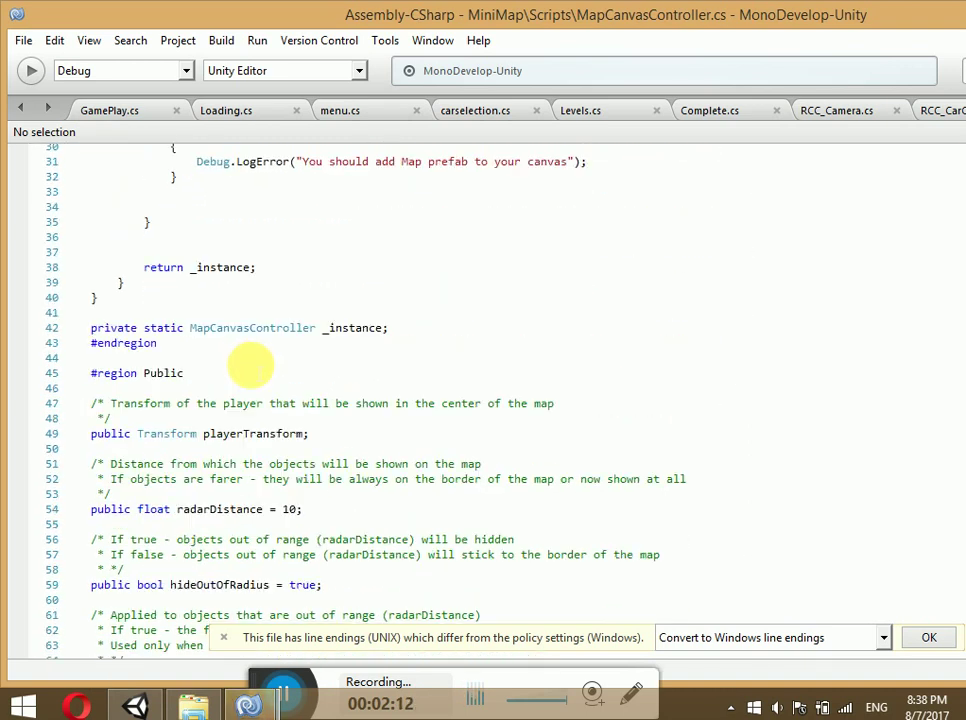
pyautogui.scroll(-2, 250, 367)
pyautogui.doubleClick(250, 370)
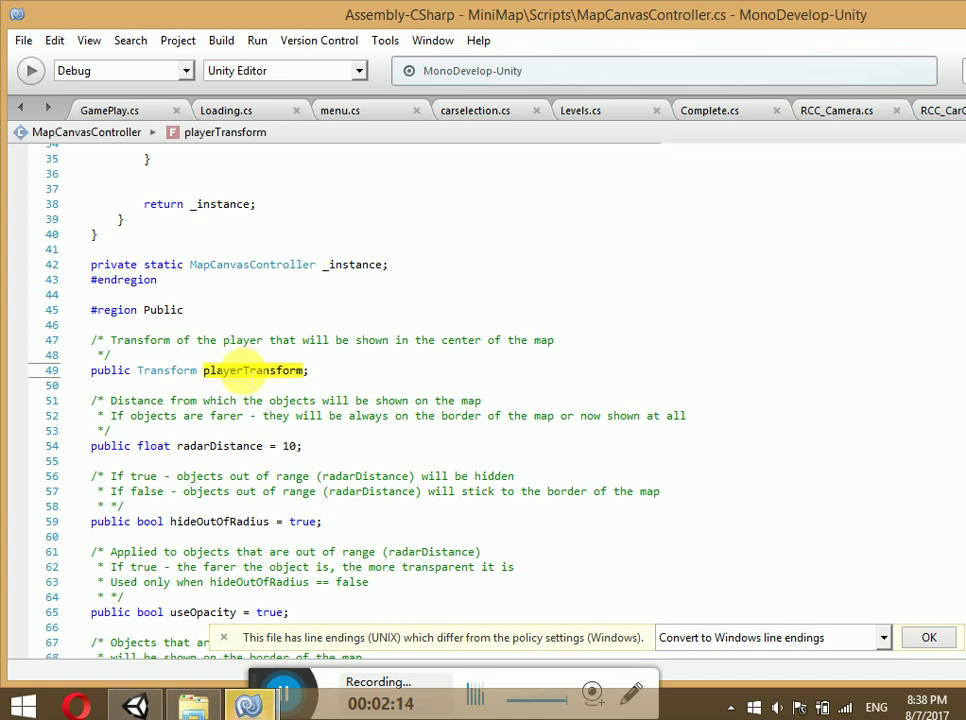
pyautogui.hotkey('ctrl', 'f')
# Select line 150's GameObject.FindWithTag ("Player").transform statement in Update()
pyautogui.scroll(-2, 259, 453)
pyautogui.scroll(-14, 300, 462)
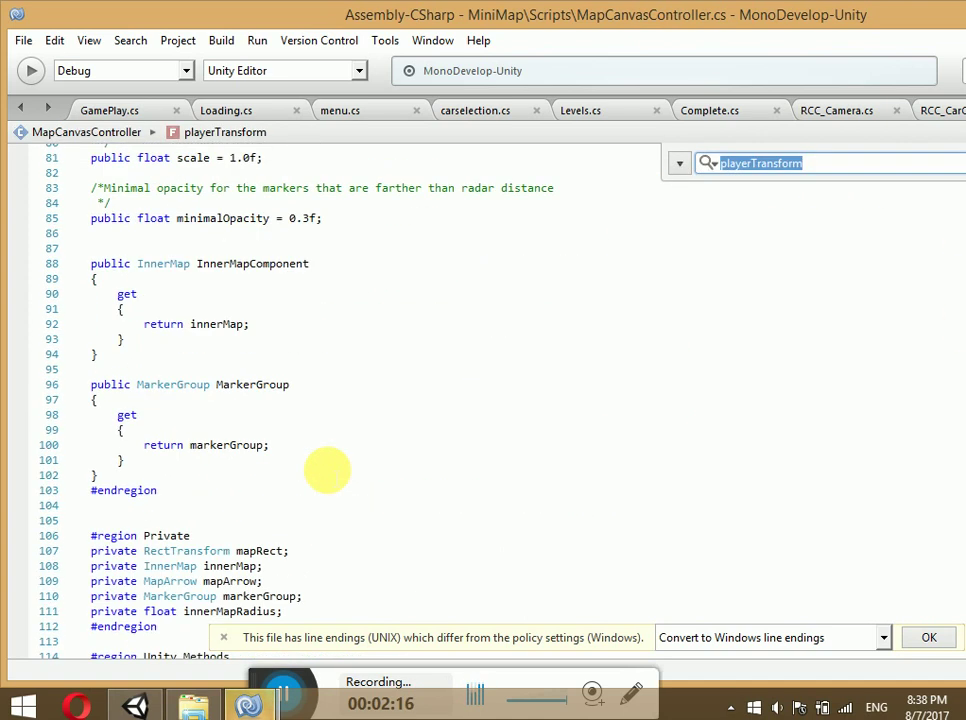
pyautogui.scroll(-8, 328, 470)
pyautogui.scroll(-4, 180, 355)
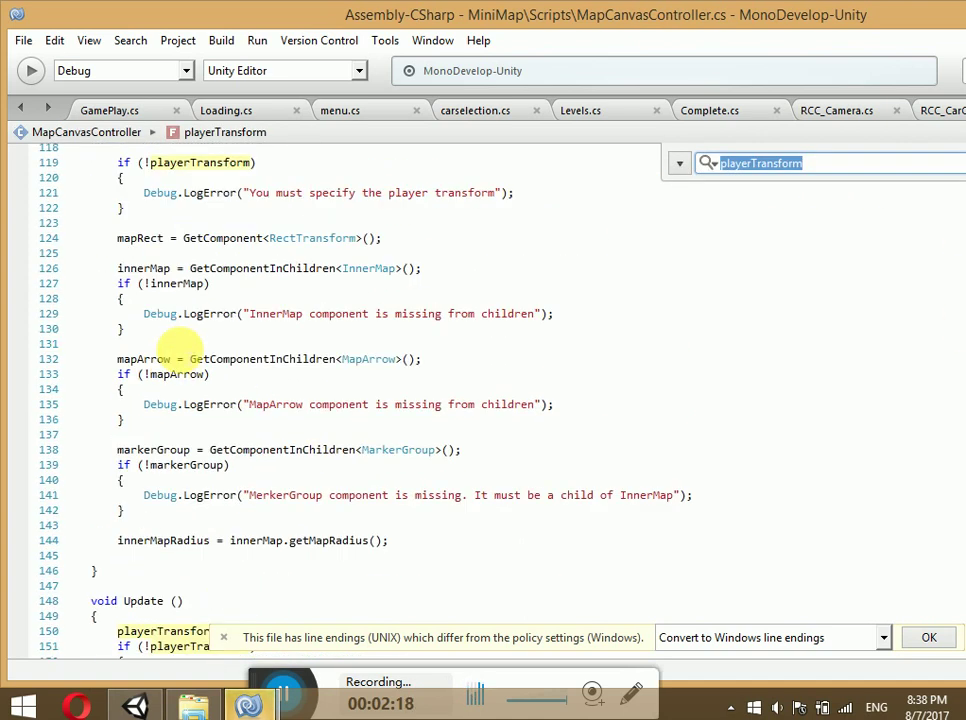
pyautogui.scroll(-8, 180, 358)
pyautogui.click(205, 236)
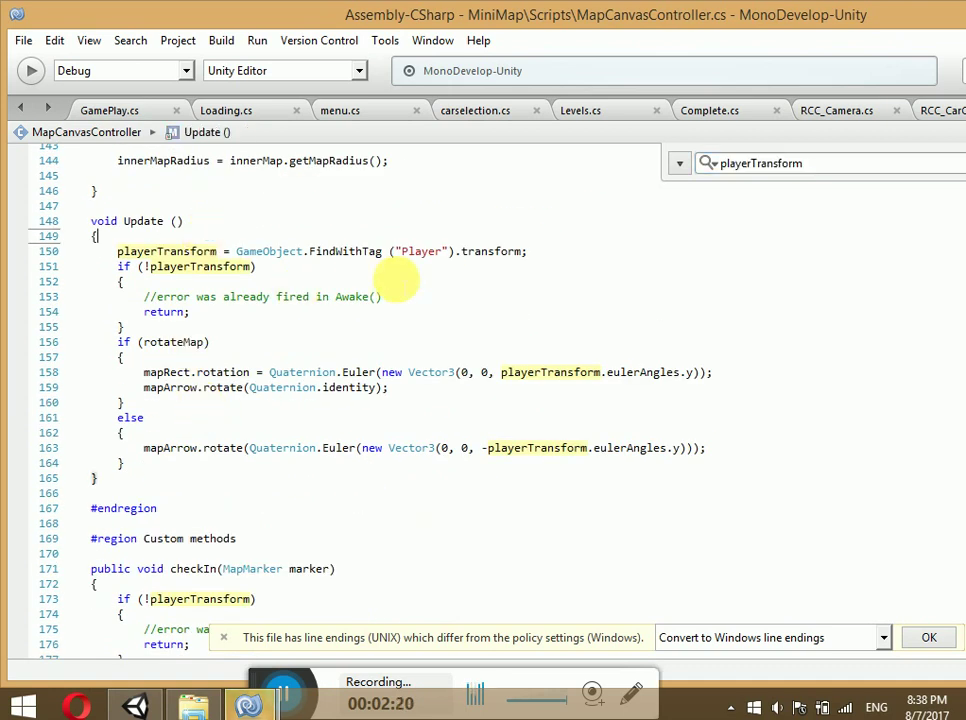
pyautogui.doubleClick(415, 251)
pyautogui.click(532, 253)
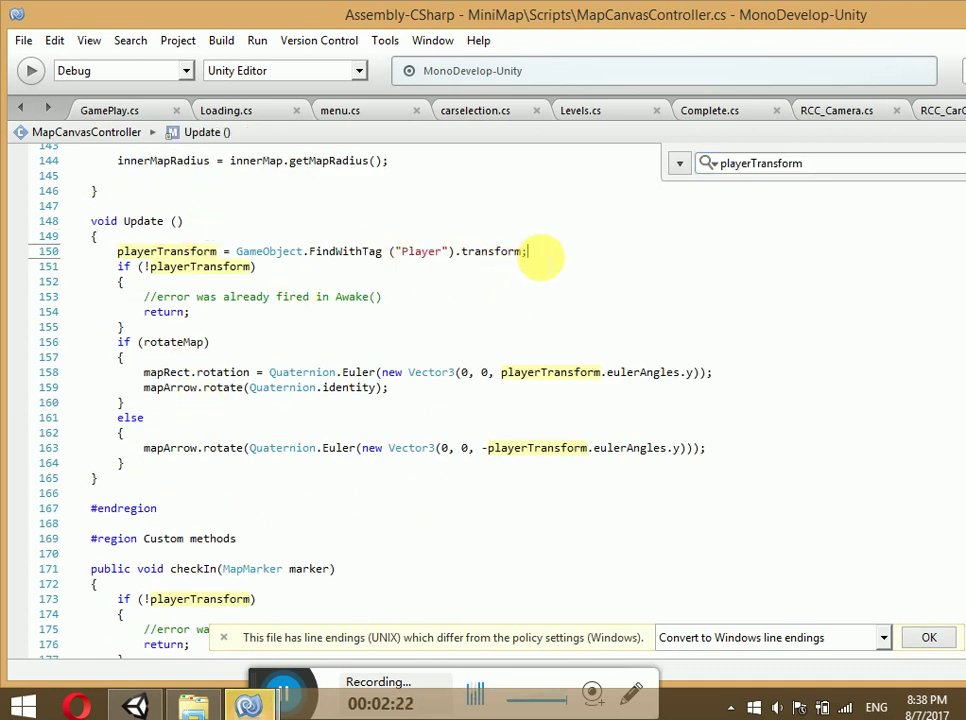
pyautogui.moveTo(530, 251); pyautogui.dragTo(238, 251)
pyautogui.click(188, 265)
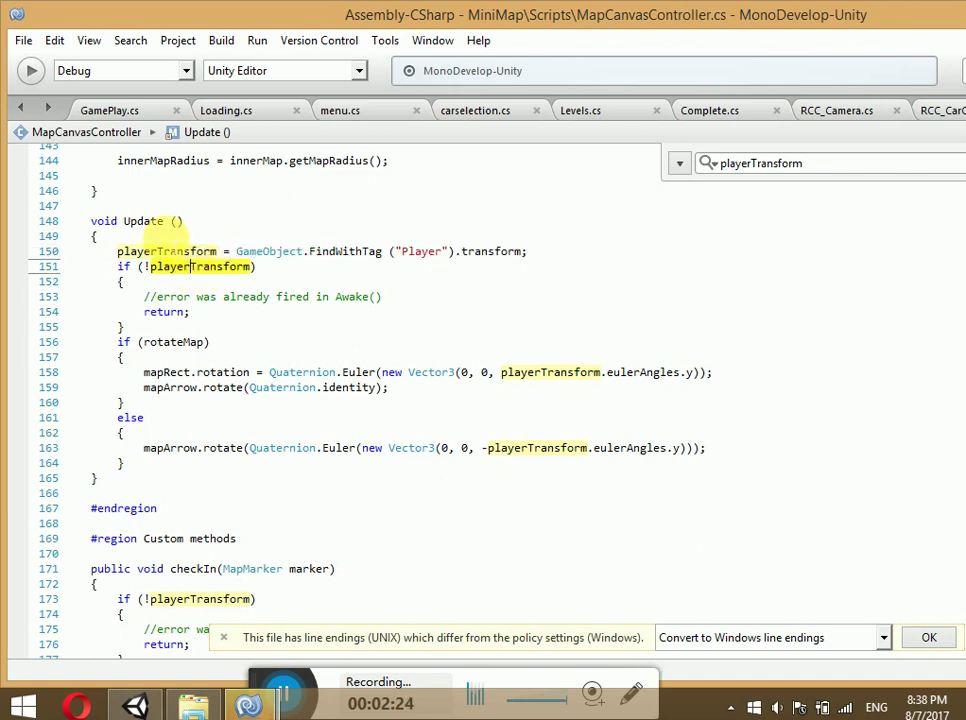
pyautogui.tripleClick(340, 250)
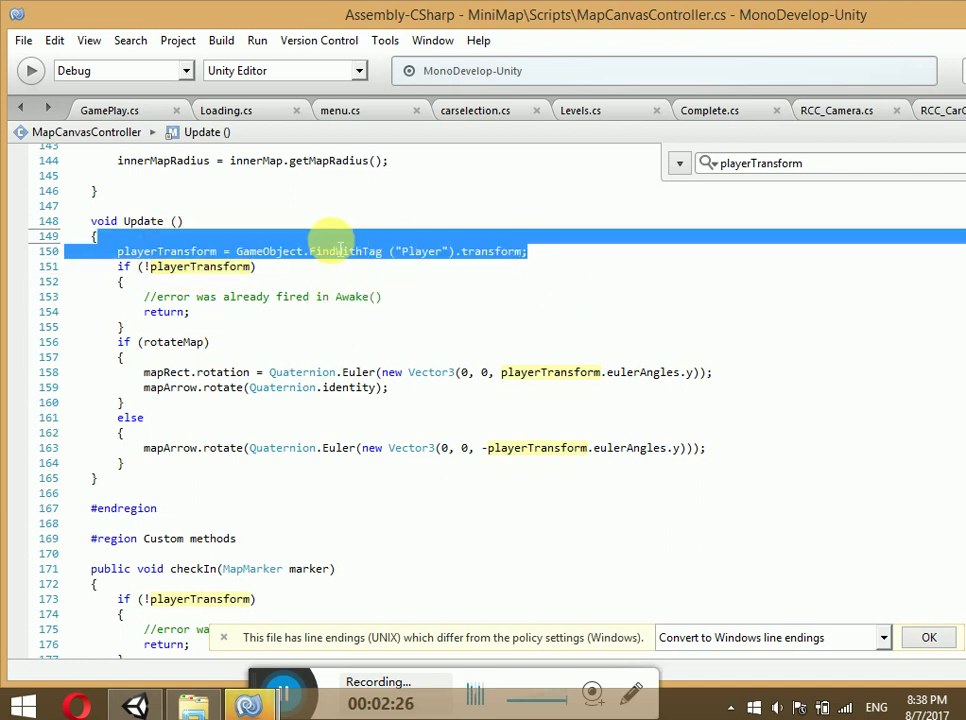
pyautogui.doubleClick(787, 21)
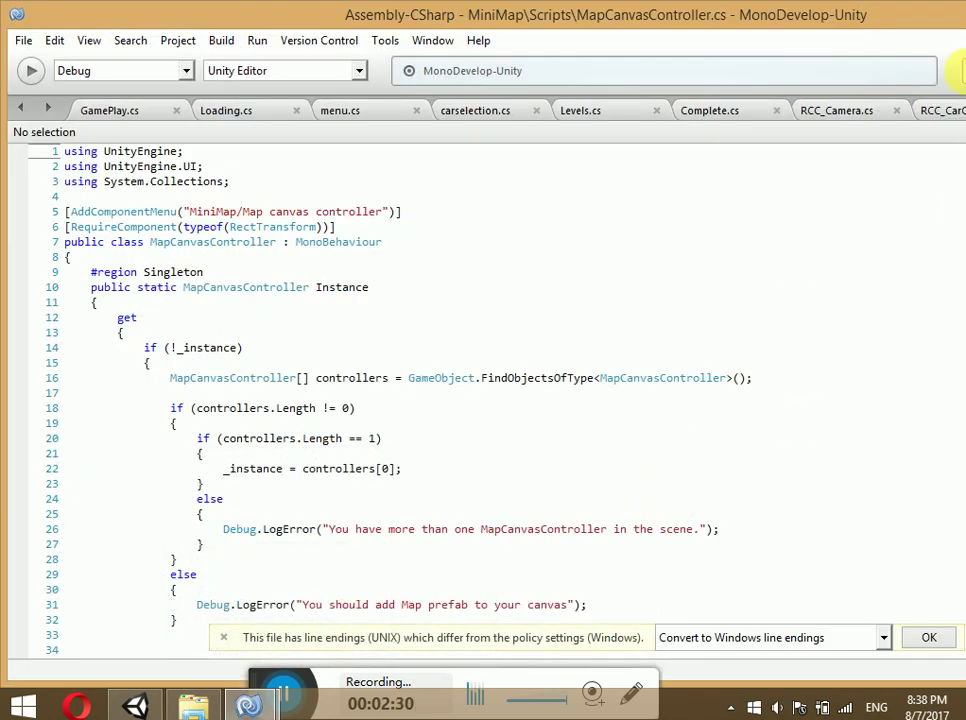
# Leave MonoDevelop for Unity and turn off the Scene view's 2D mode
pyautogui.doubleClick(900, 30)
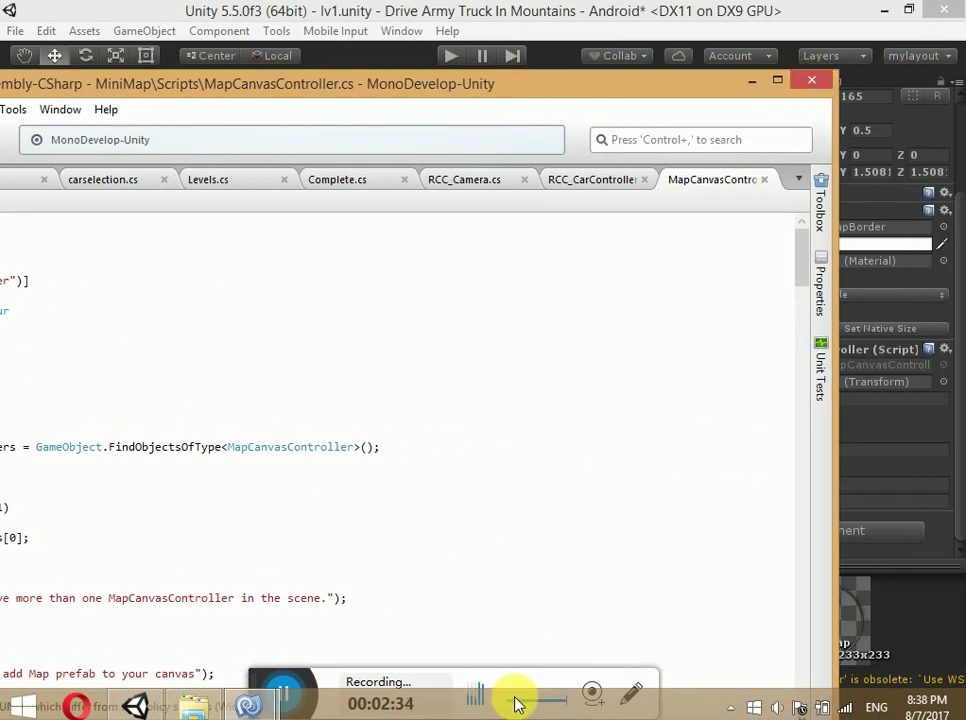
pyautogui.hotkey('alt', 'Tab')
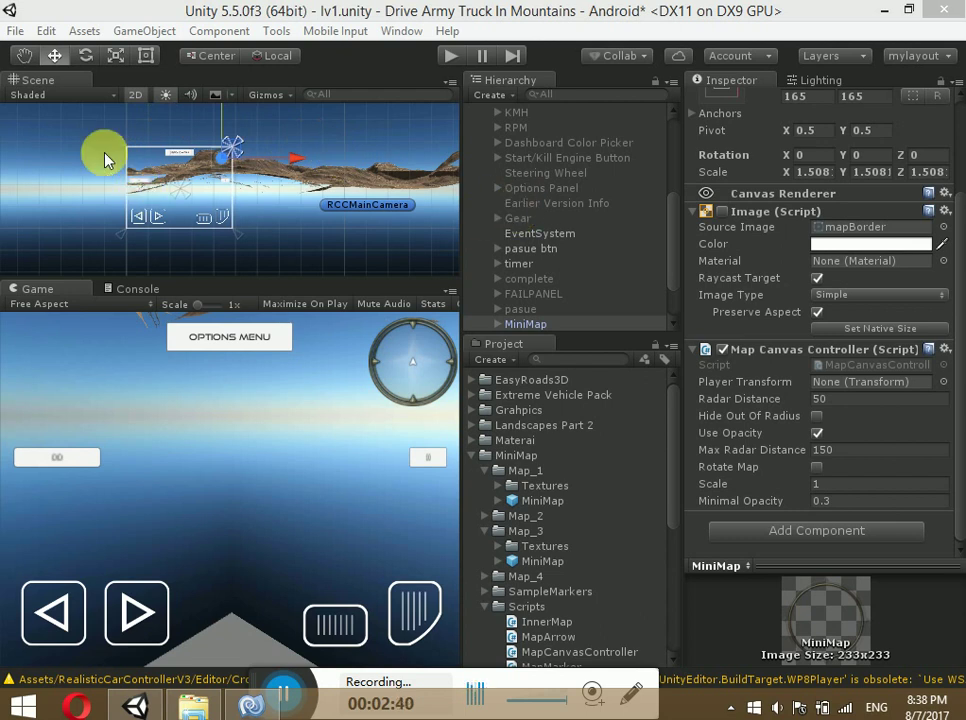
pyautogui.click(135, 95)
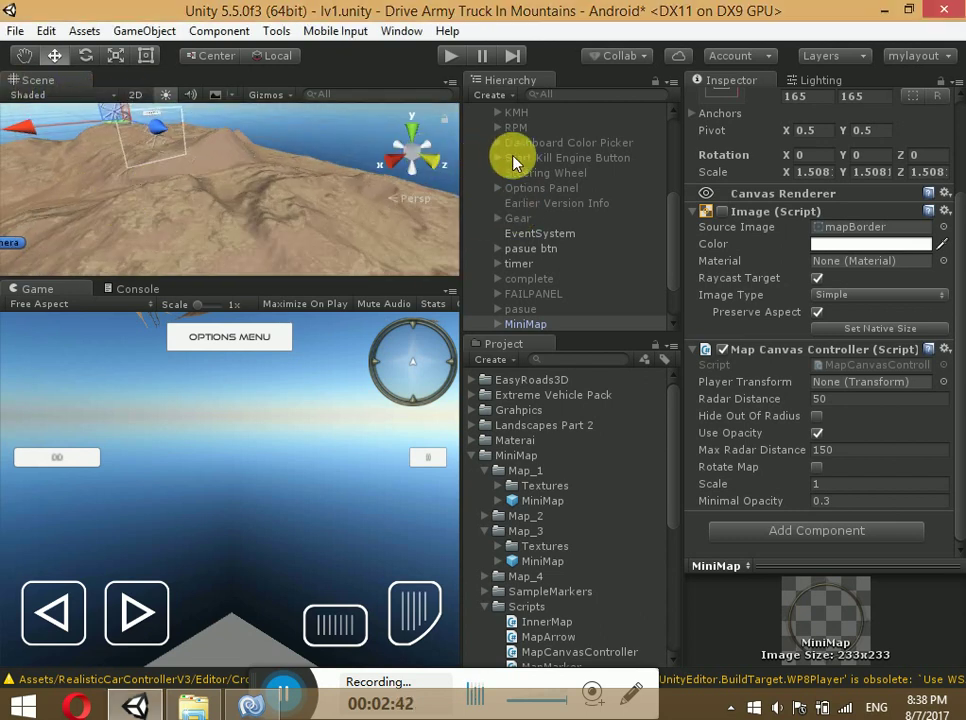
# Select and frame the Cube in the scene
pyautogui.scroll(5, 520, 160)
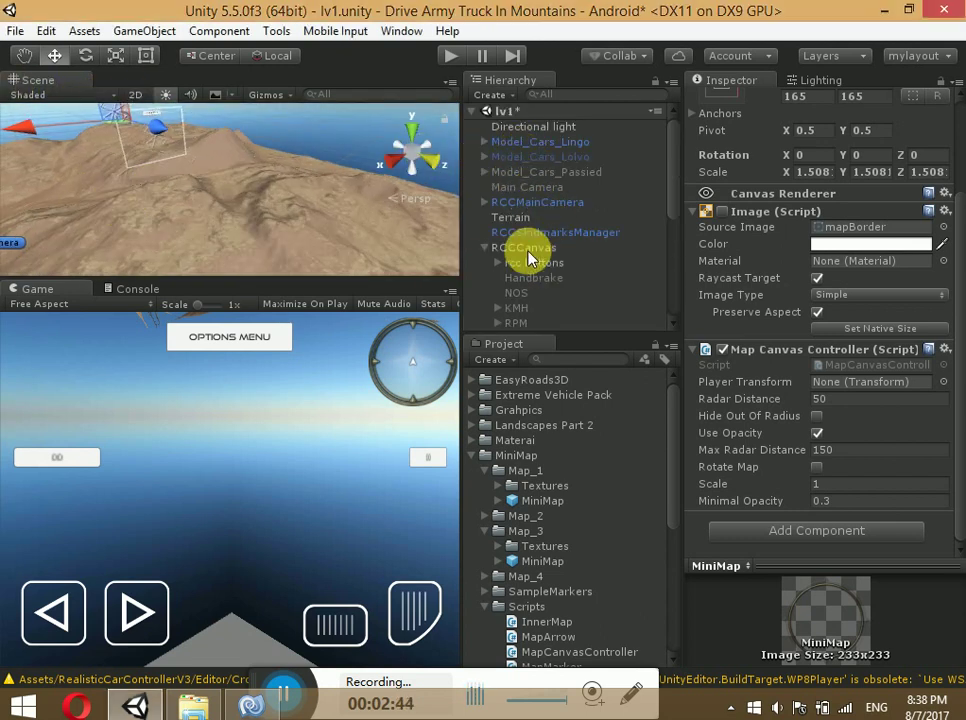
pyautogui.scroll(-8, 545, 264)
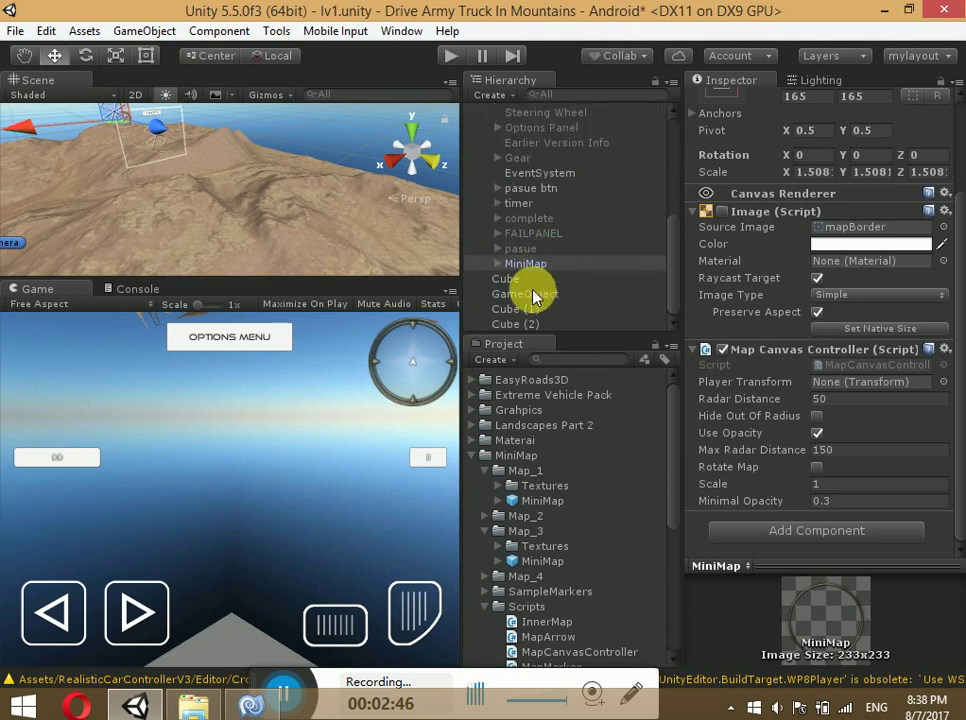
pyautogui.doubleClick(522, 280)
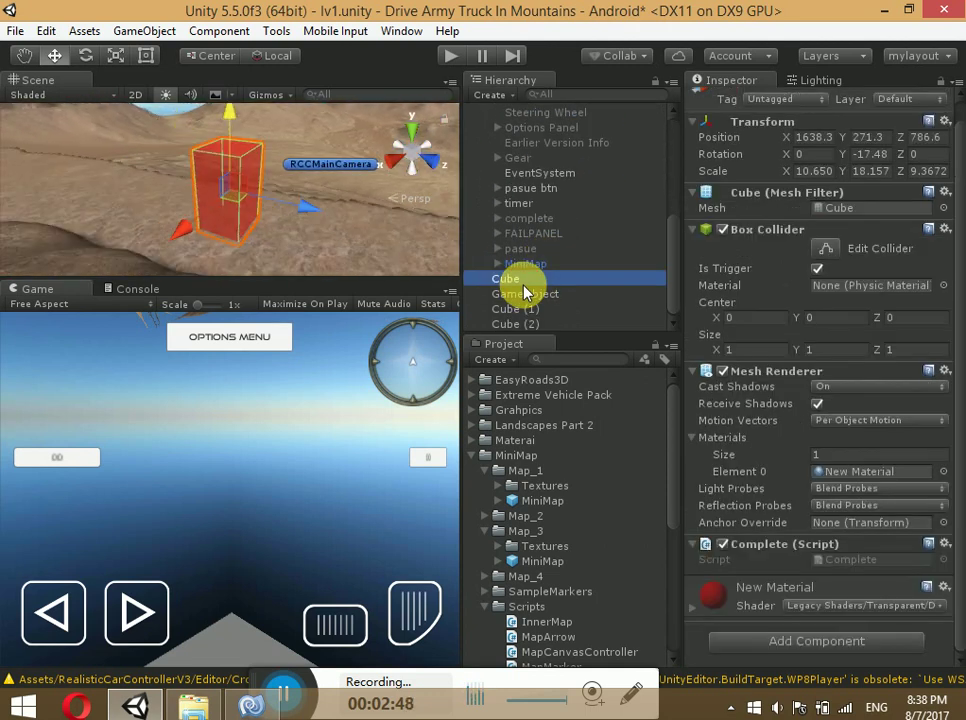
pyautogui.press('Return')
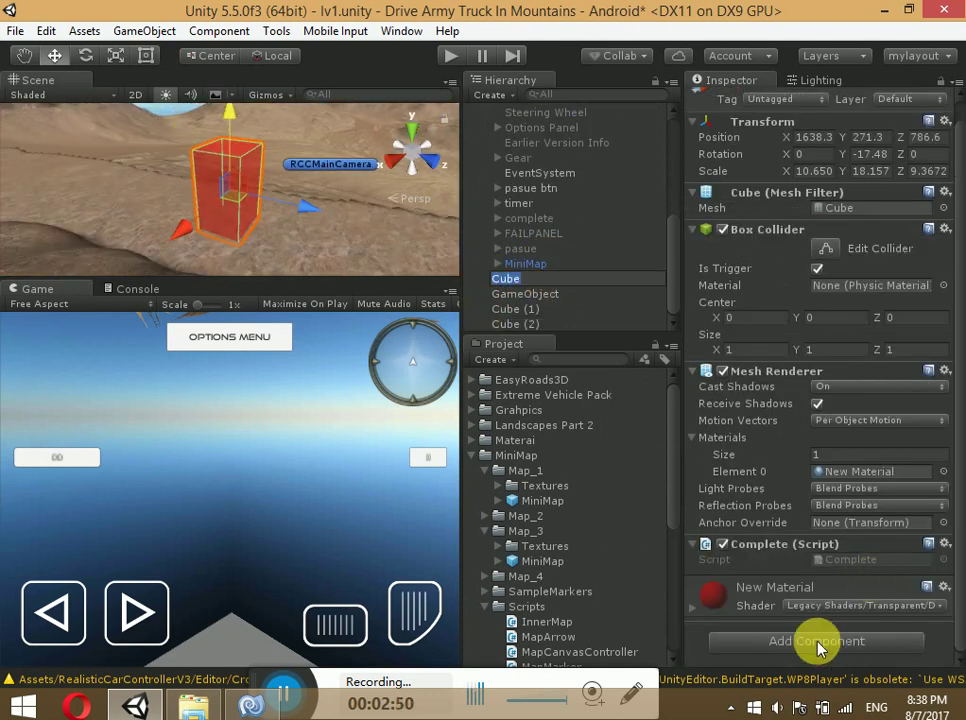
# Add a Map Marker component to the Cube
pyautogui.click(817, 648)
pyautogui.write('m')
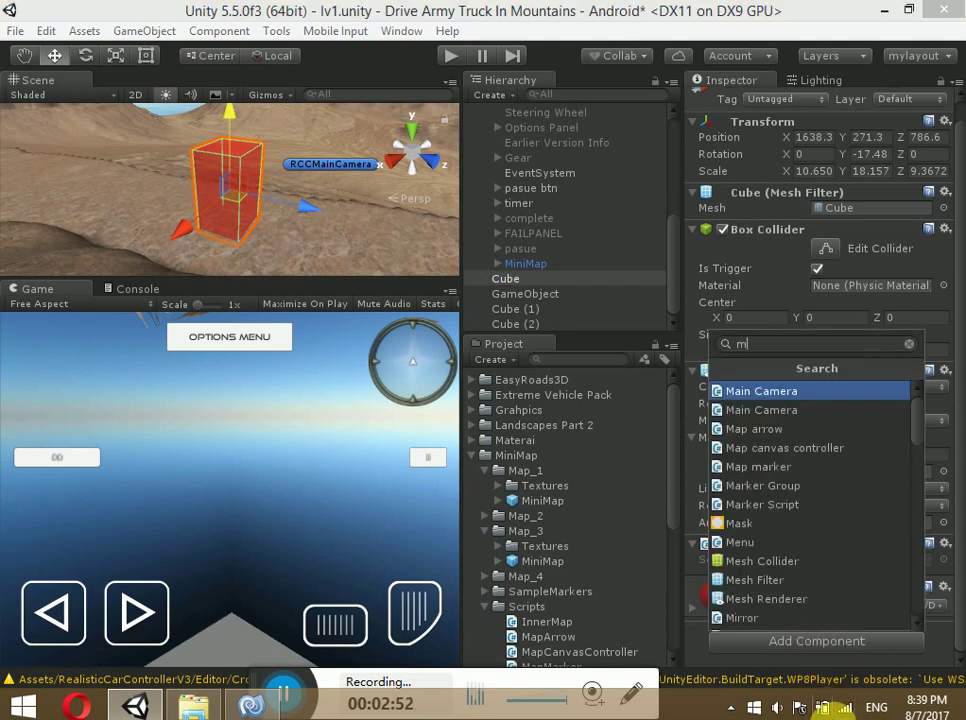
pyautogui.write('i')
pyautogui.press('BackSpace')
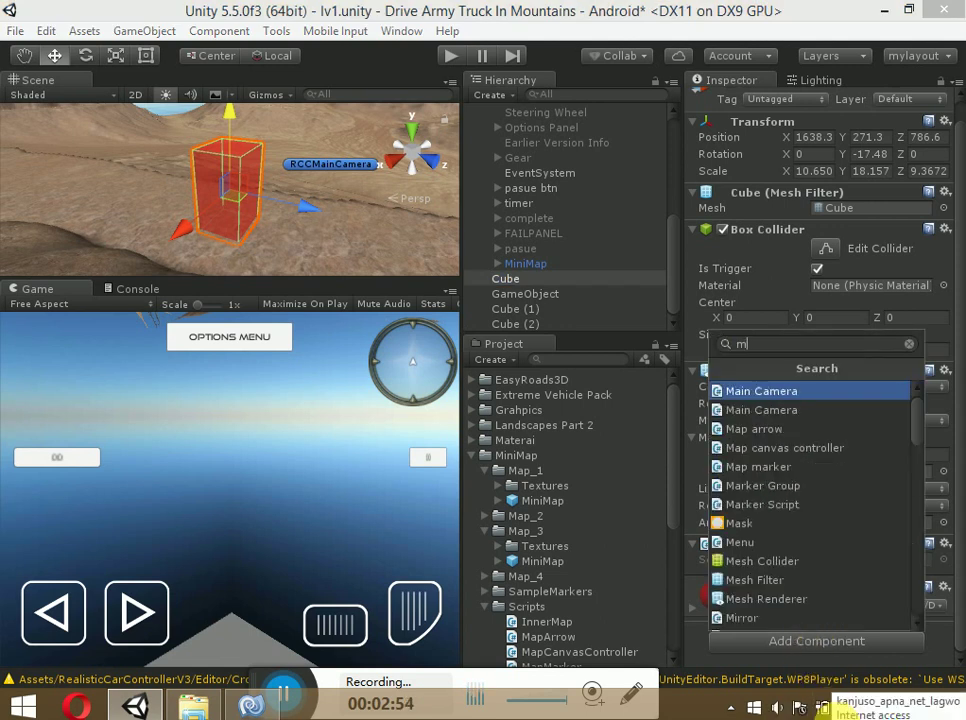
pyautogui.press('BackSpace')
pyautogui.write('m')
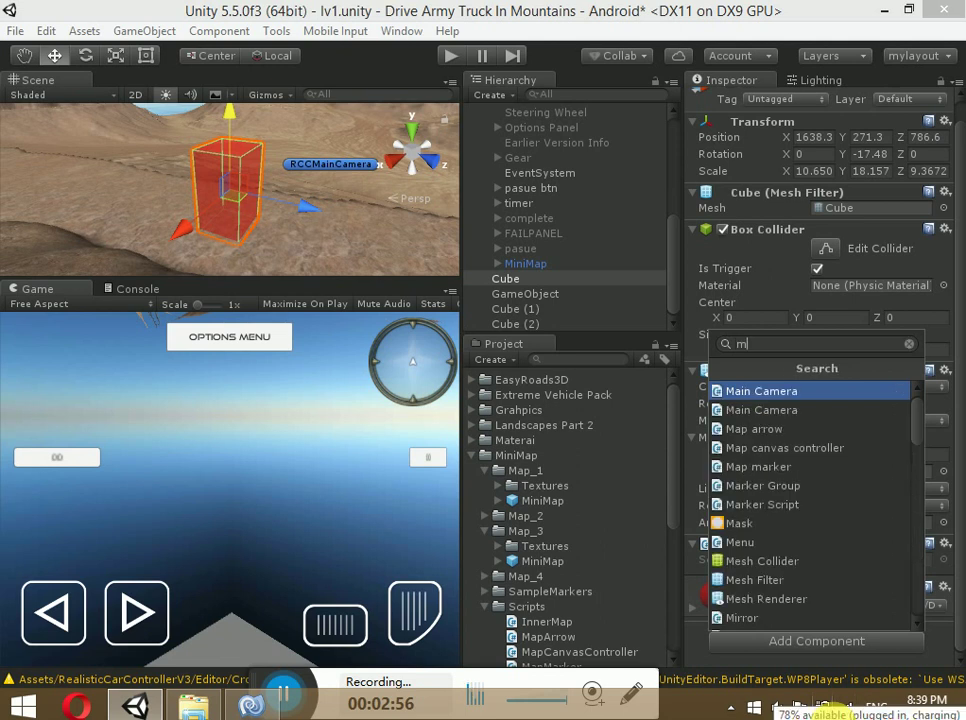
pyautogui.click(800, 478)
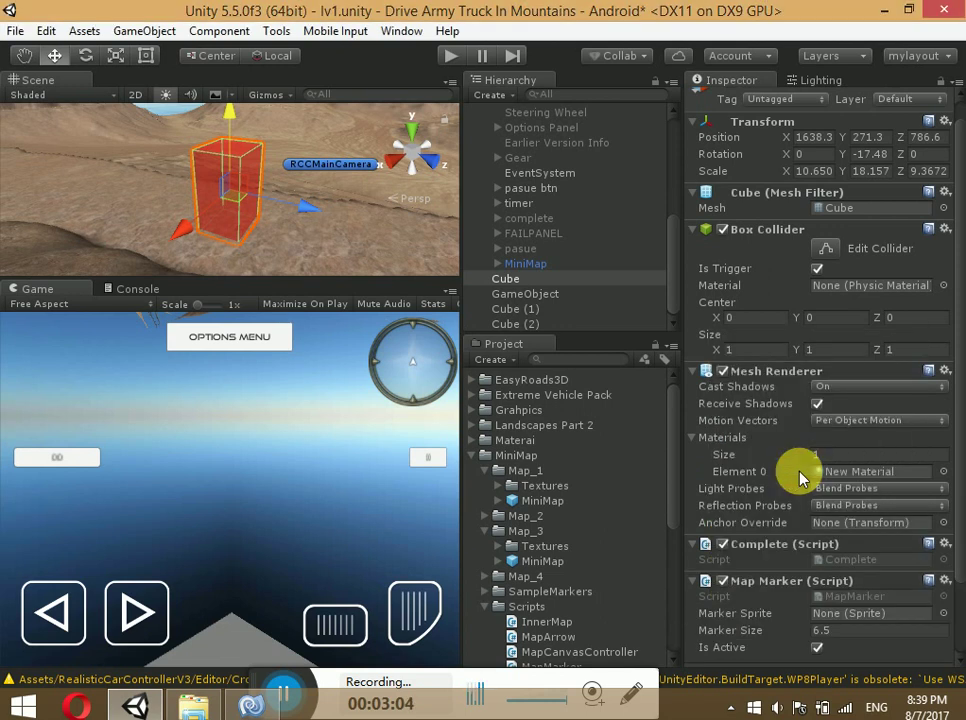
pyautogui.scroll(-2, 860, 622)
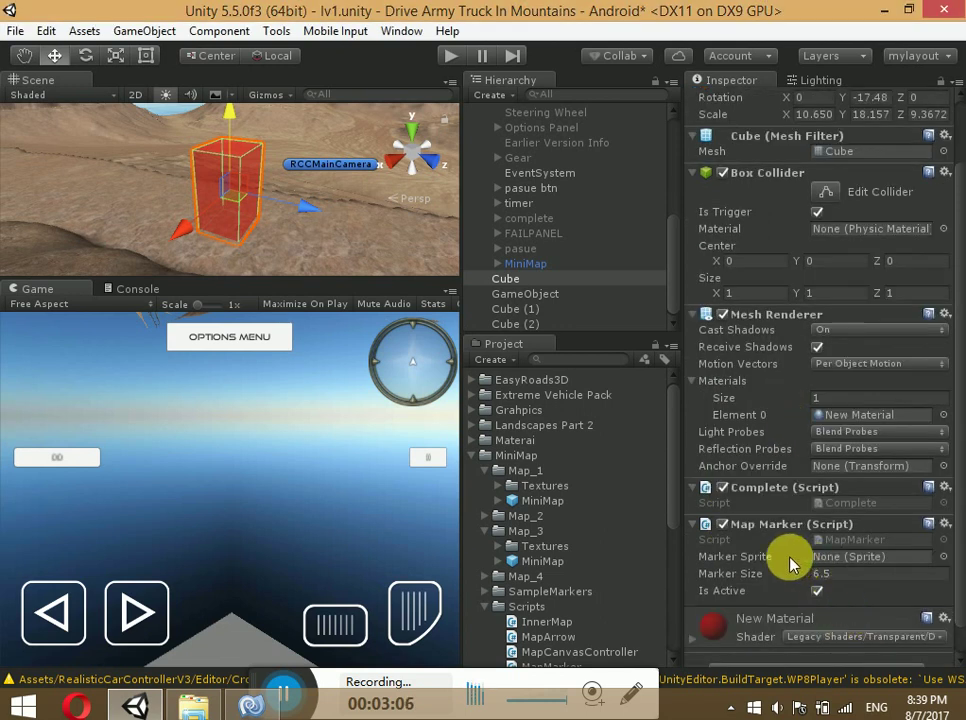
# Pick the defaultMarker sprite as the Cube's Marker Sprite
pyautogui.click(943, 557)
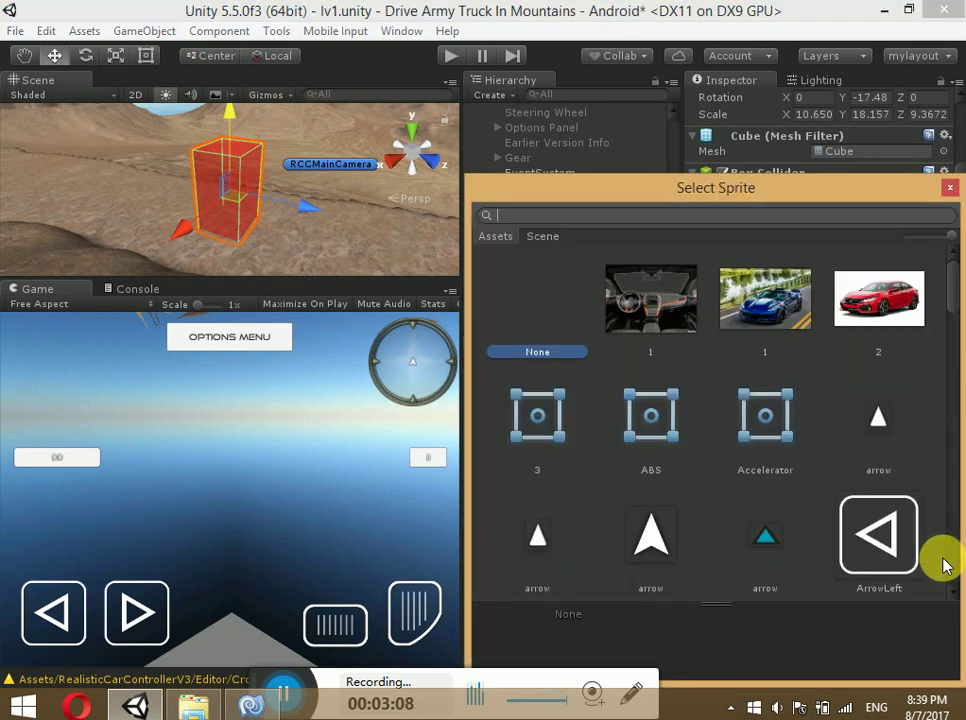
pyautogui.scroll(-3, 733, 449)
pyautogui.scroll(-2, 733, 455)
pyautogui.scroll(-2, 733, 455)
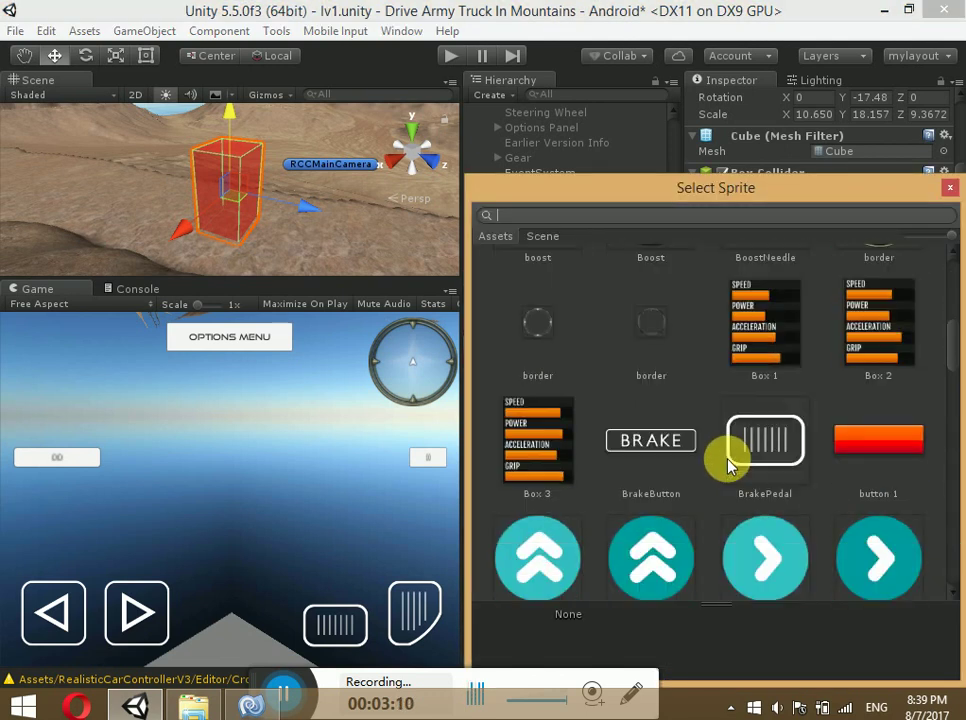
pyautogui.scroll(-3, 730, 466)
pyautogui.scroll(-3, 730, 463)
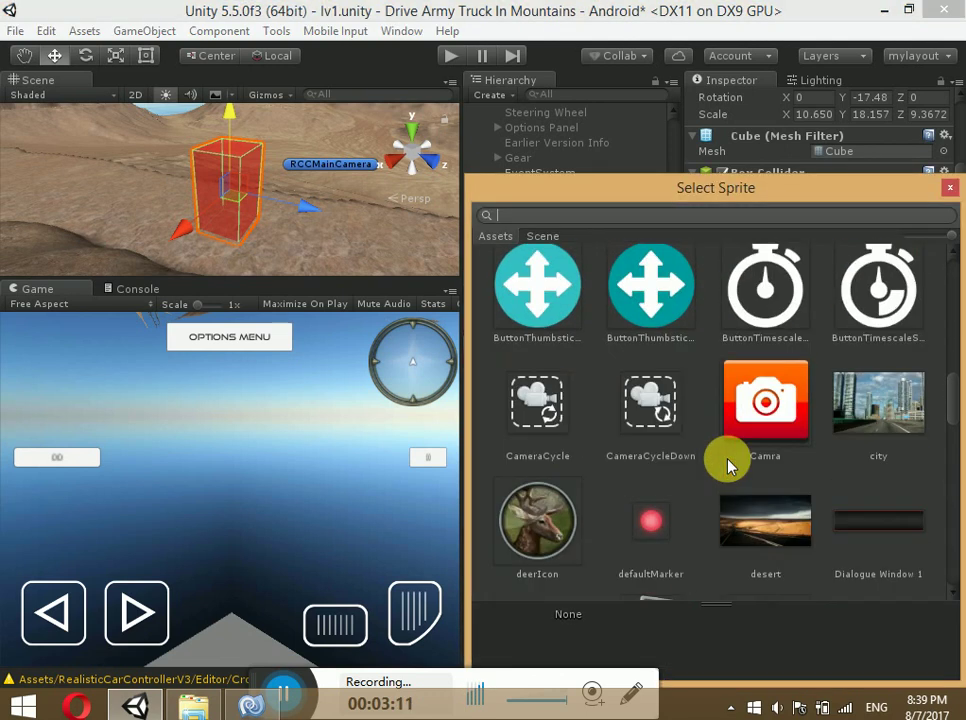
pyautogui.click(648, 541)
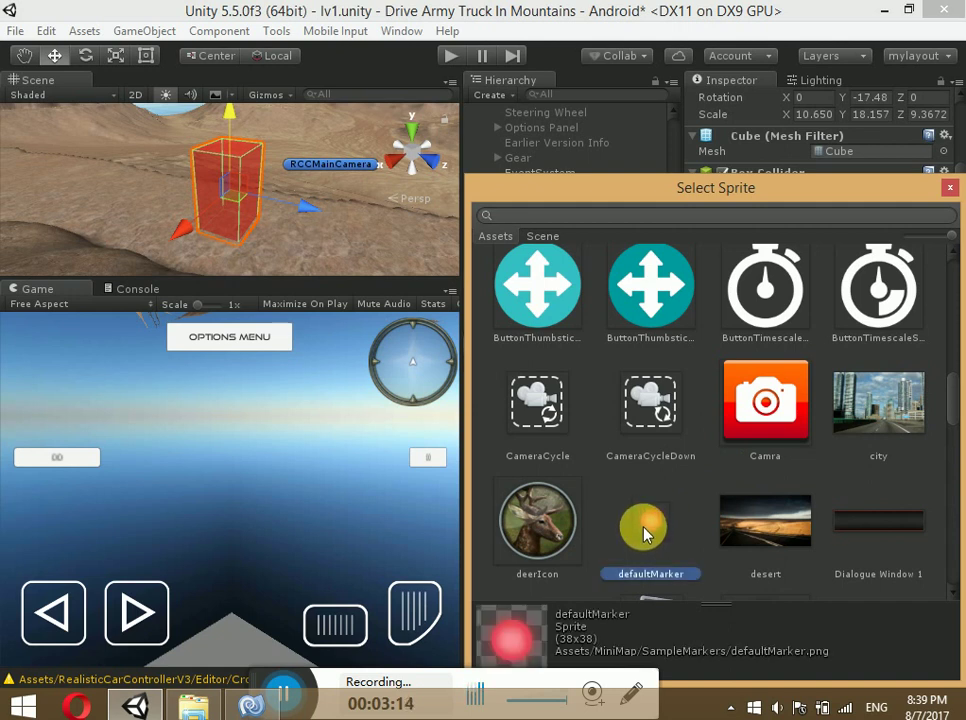
pyautogui.click(951, 193)
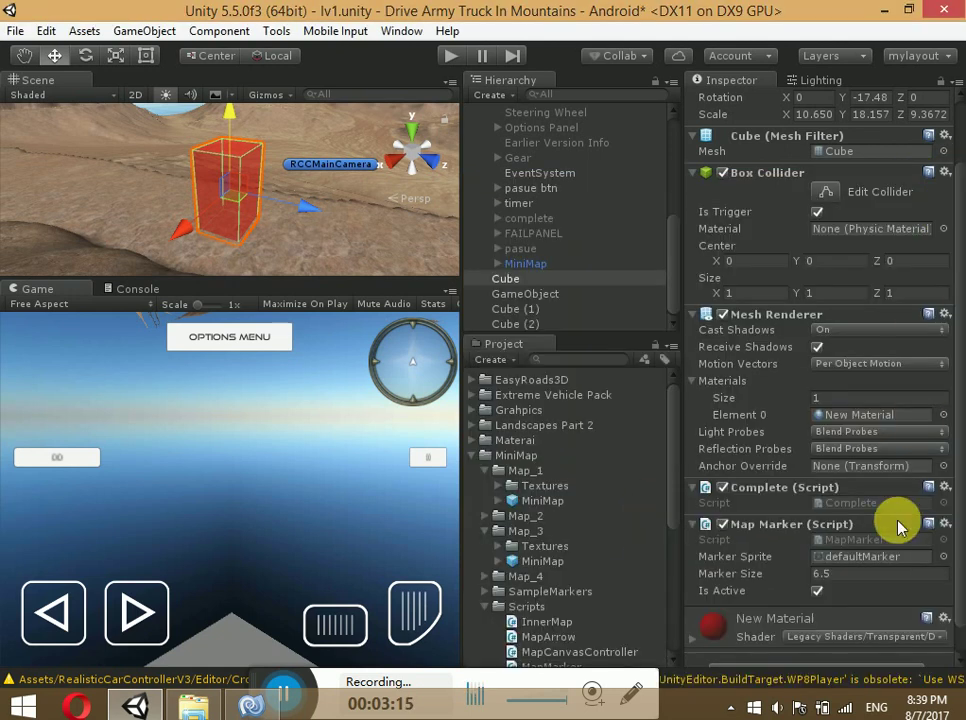
# Set the Map Marker's Marker Size to 6.5, then start Play mode
pyautogui.click(834, 577)
pyautogui.write('1')
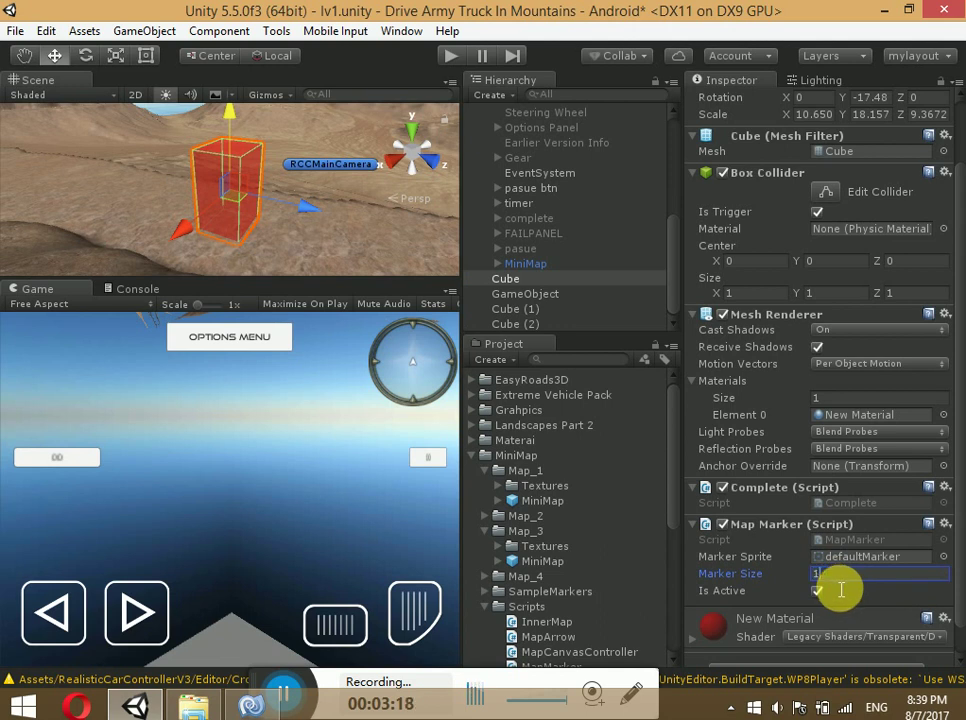
pyautogui.write('0')
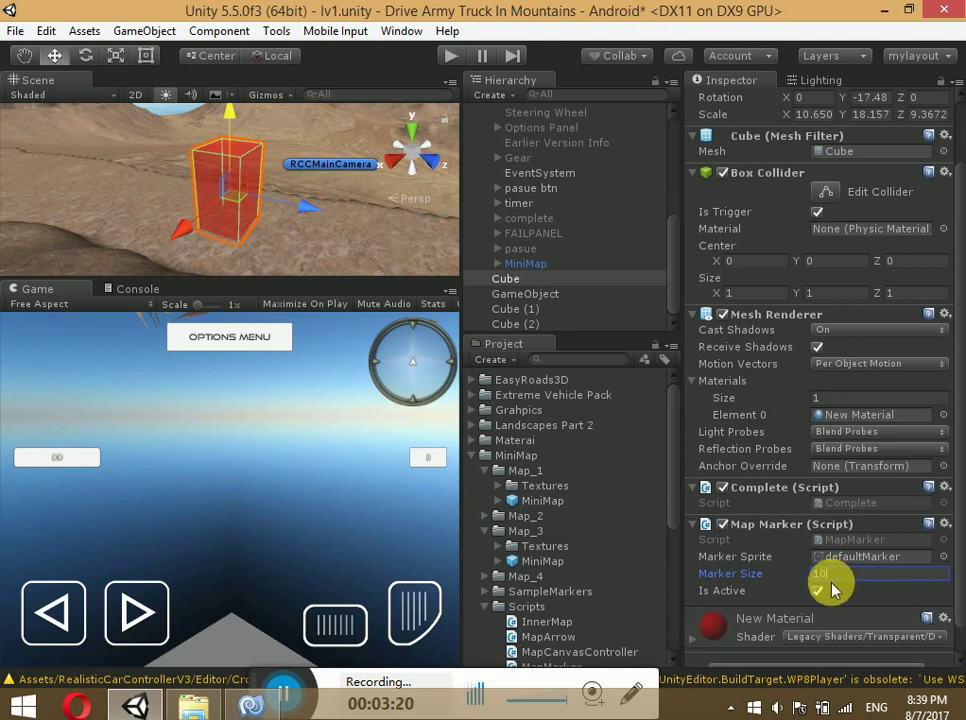
pyautogui.click(125, 288)
pyautogui.click(20, 290)
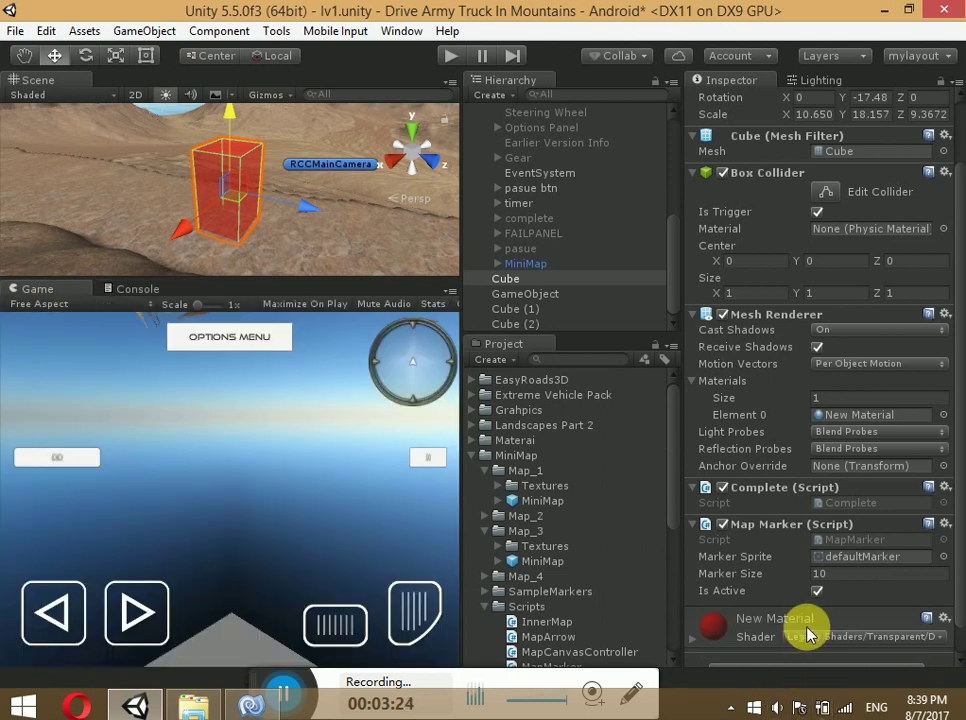
pyautogui.write('6.5')
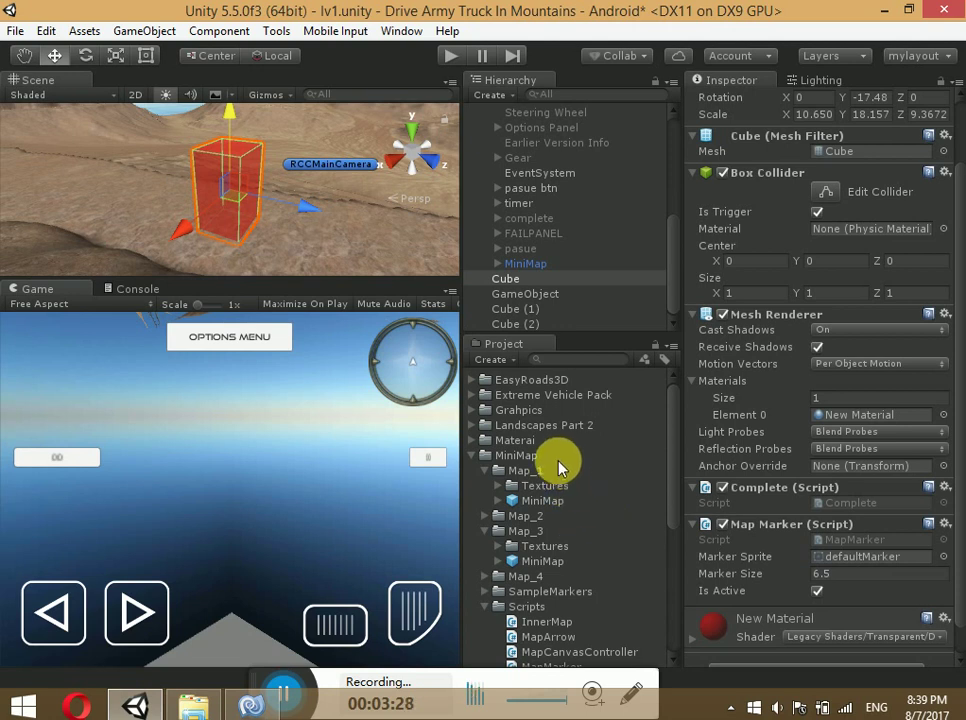
pyautogui.click(446, 62)
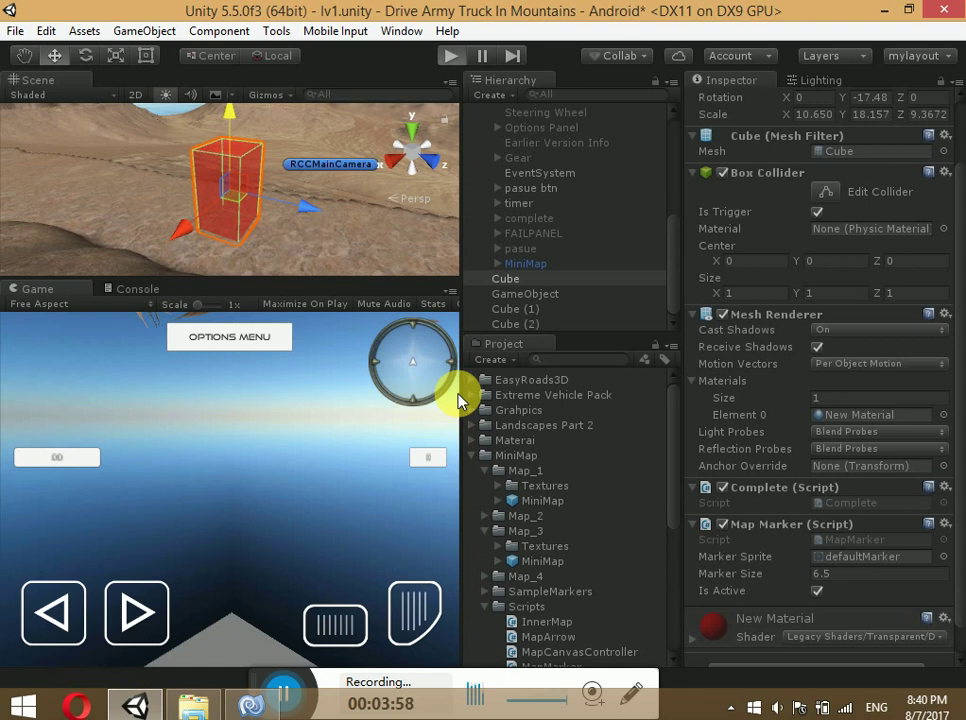
# Run lv1 in Play mode with Ctrl+P to check the top-right minimap
pyautogui.hotkey('ctrl', 'p')
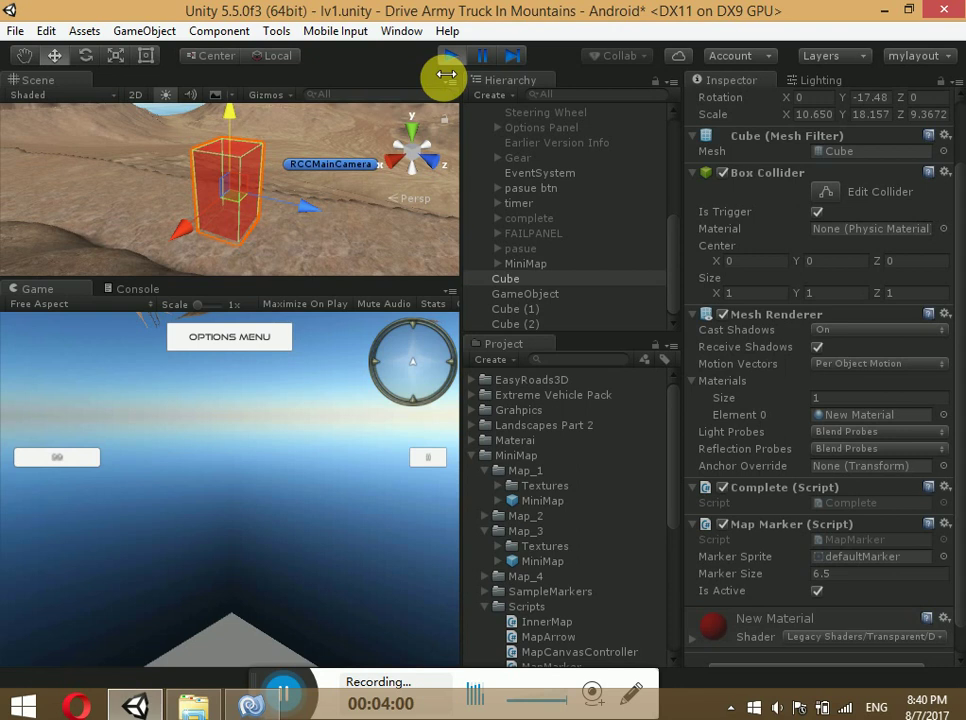
# Leave Play mode so the lv1 scene is back in edit mode
pyautogui.click(262, 688)
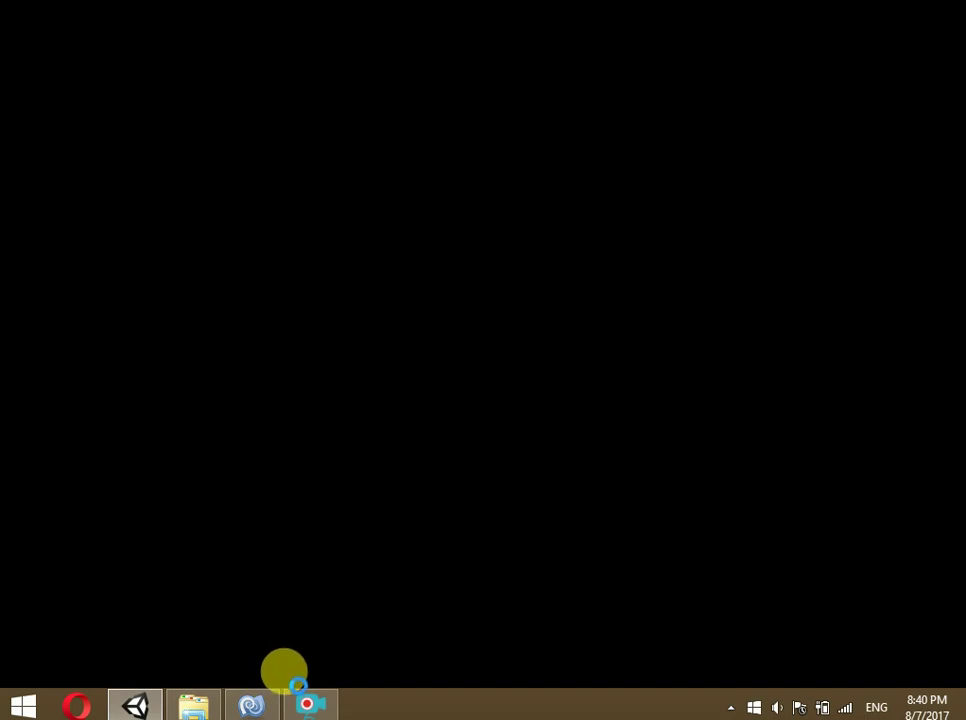
pyautogui.click(306, 706)
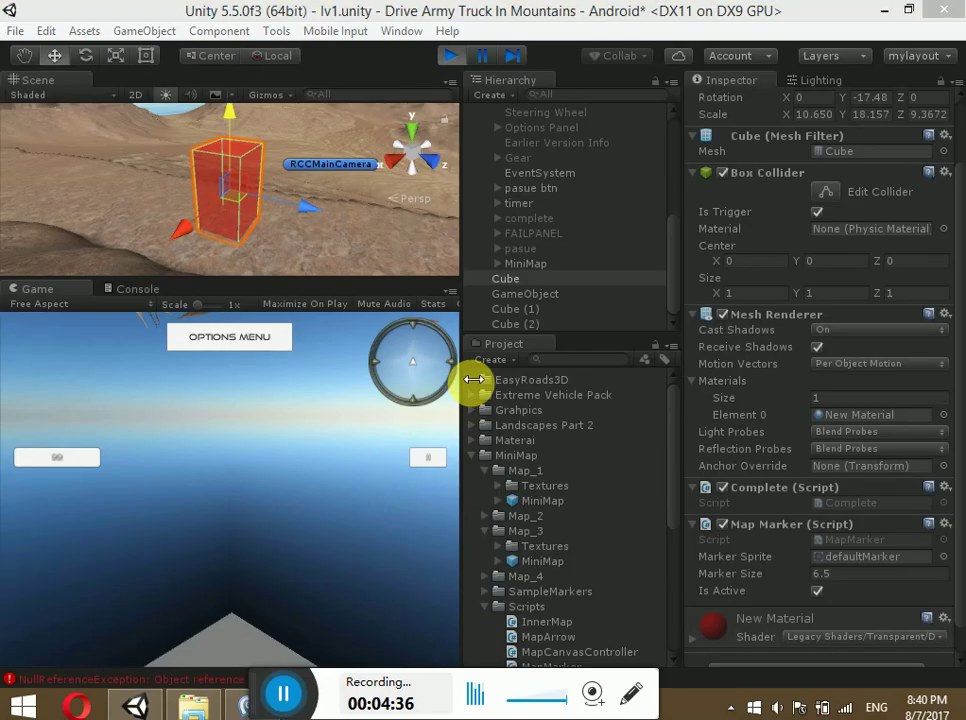
# Stop the running game and review the Console's error messages
pyautogui.click(449, 59)
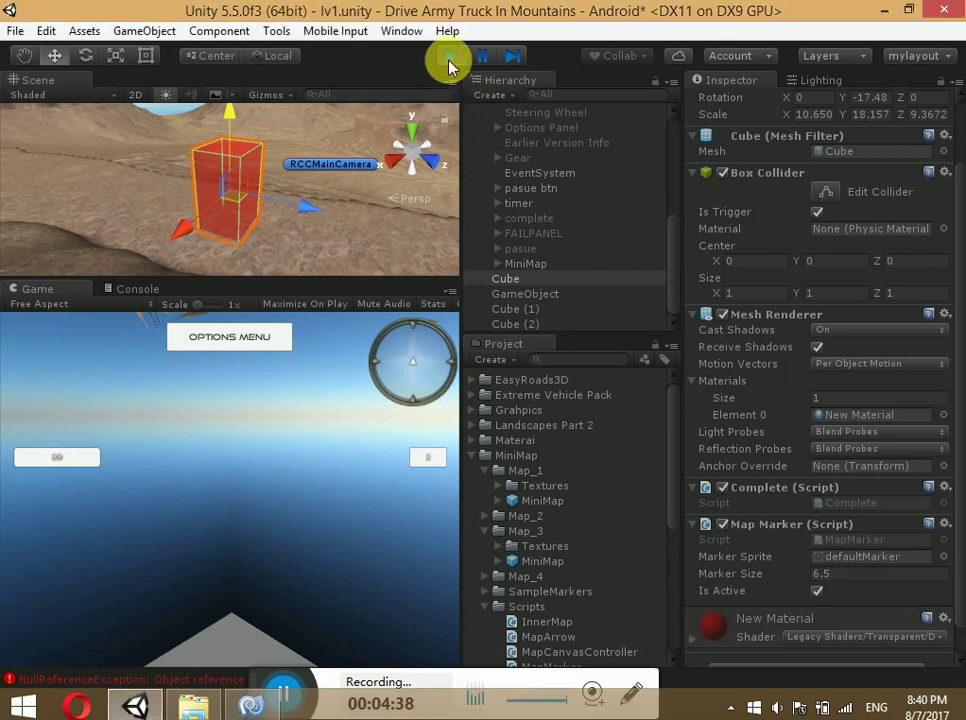
pyautogui.click(133, 289)
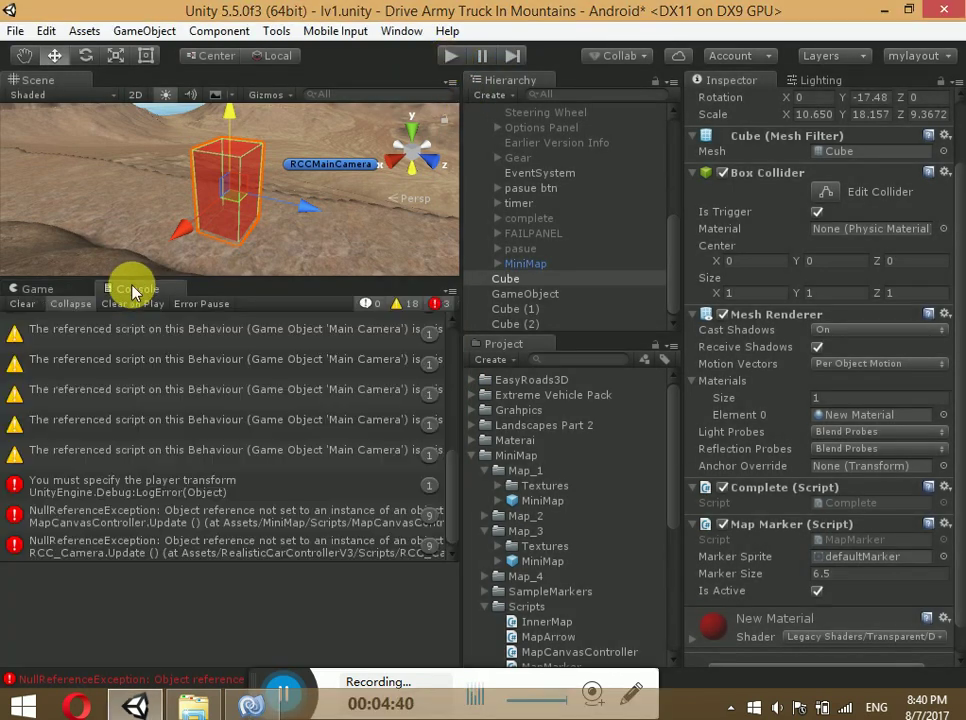
pyautogui.click(32, 289)
pyautogui.scroll(-5, 555, 603)
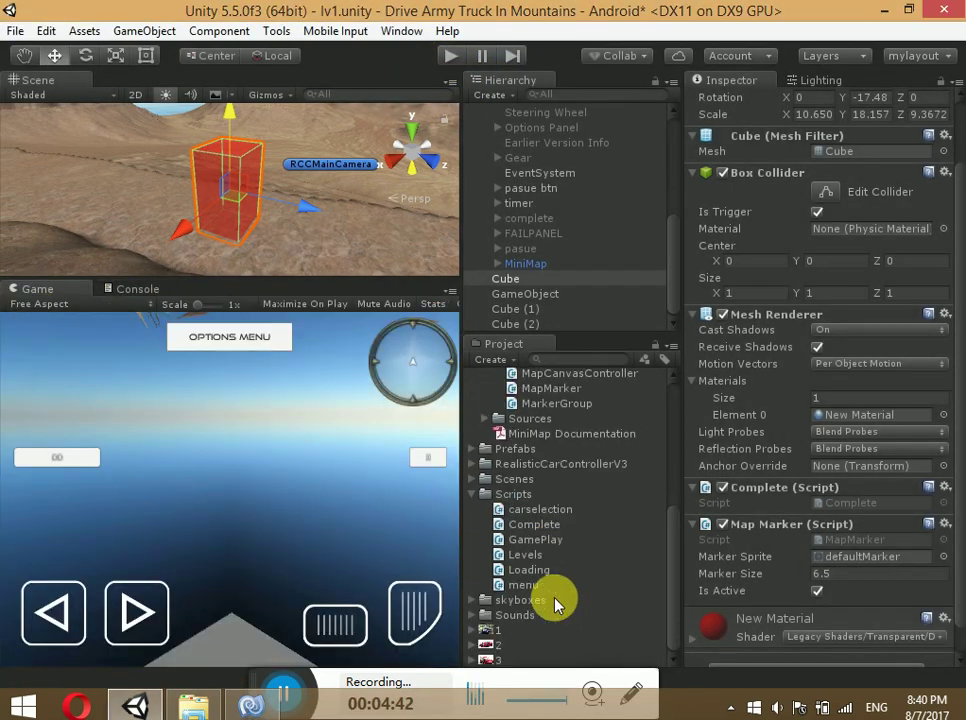
pyautogui.scroll(2, 530, 600)
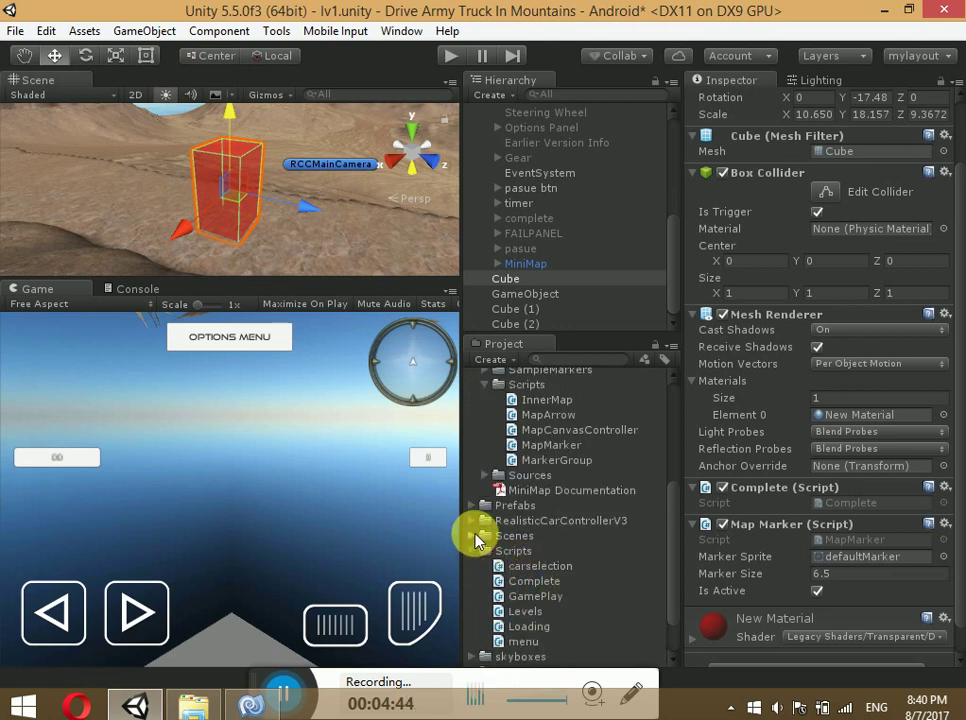
# Open the Menu scene from Assets/Scenes, saving the lv1 changes first
pyautogui.click(474, 535)
pyautogui.doubleClick(522, 641)
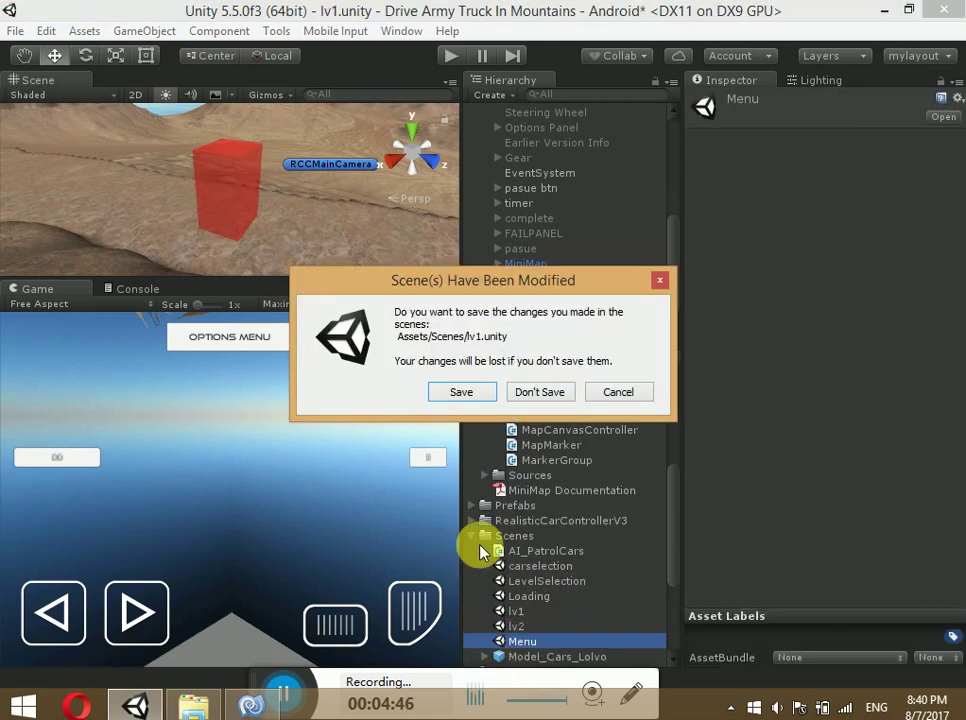
pyautogui.click(452, 391)
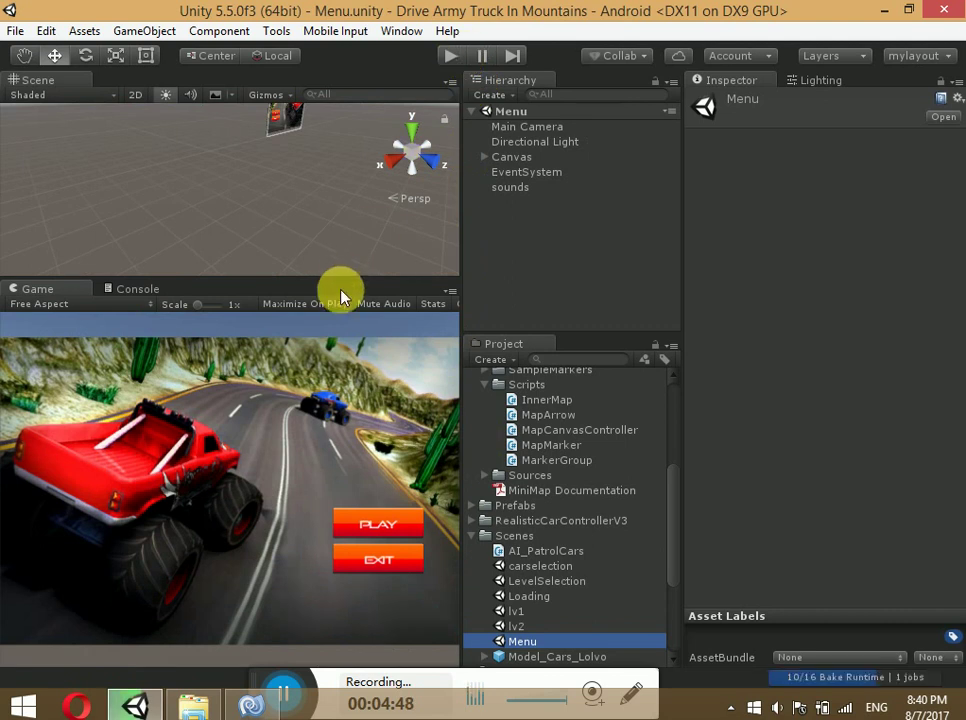
# Run the game from Menu, choose the car, first control scheme and level 1, then pause
pyautogui.click(450, 54)
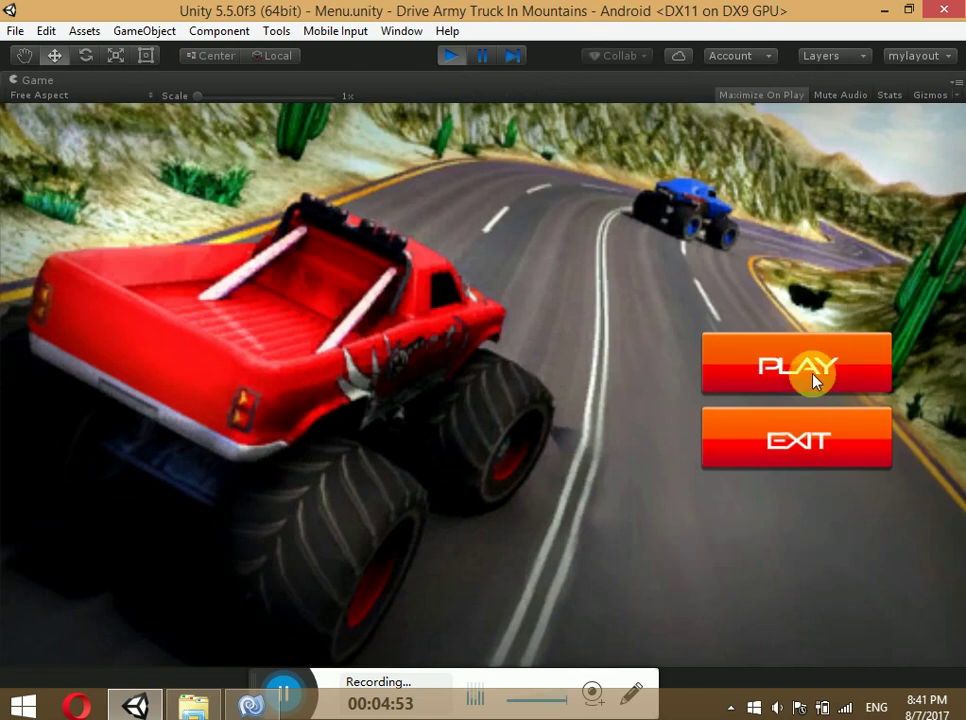
pyautogui.click(815, 380)
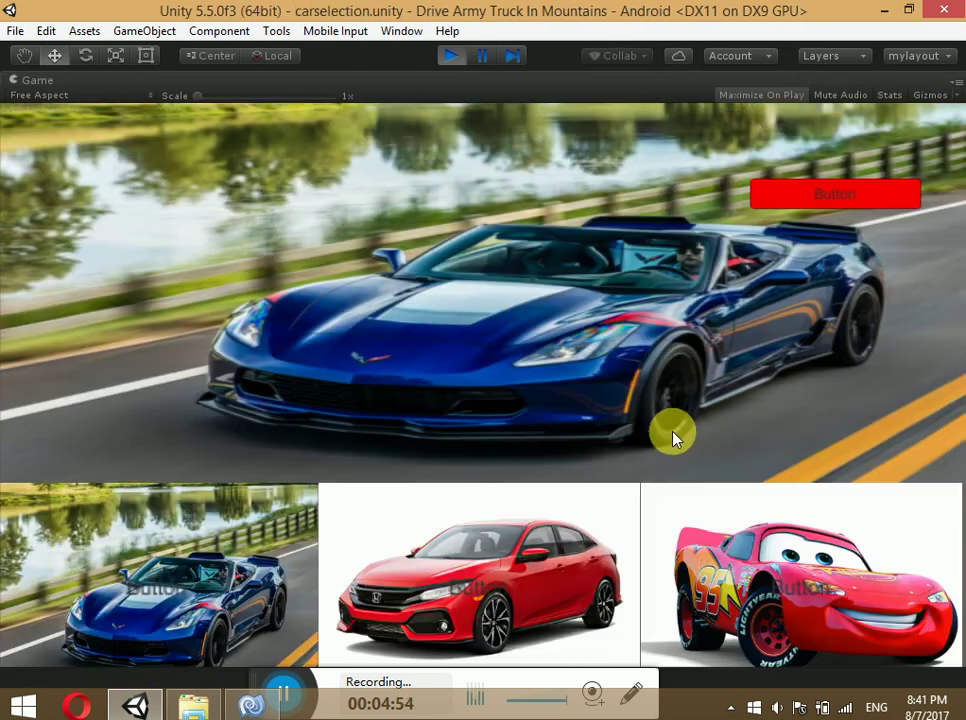
pyautogui.click(801, 204)
pyautogui.click(308, 388)
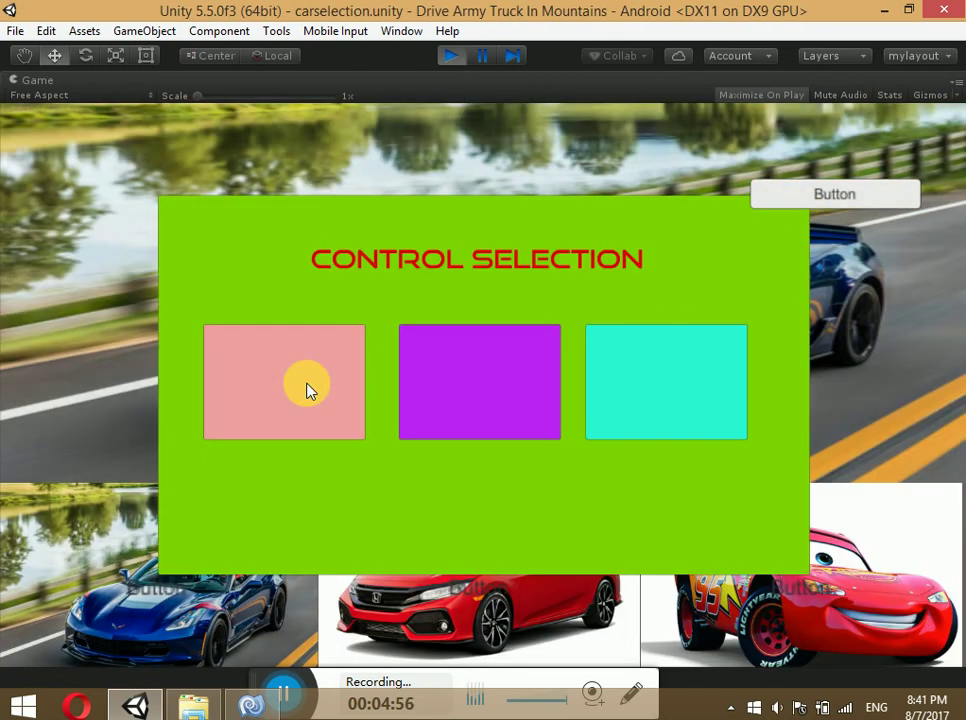
pyautogui.click(233, 378)
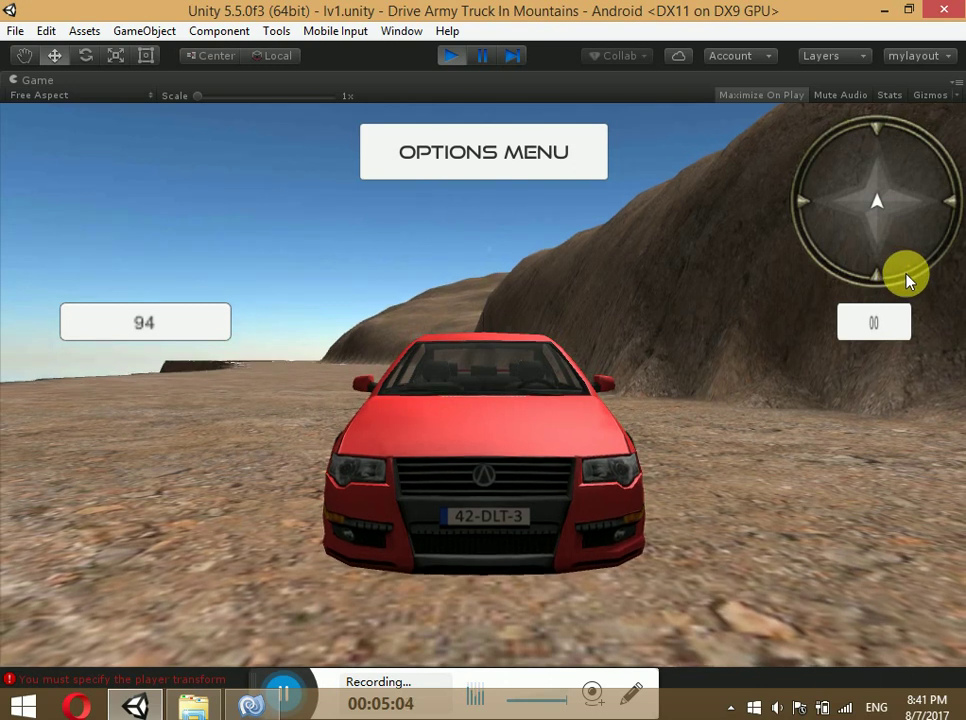
pyautogui.click(477, 57)
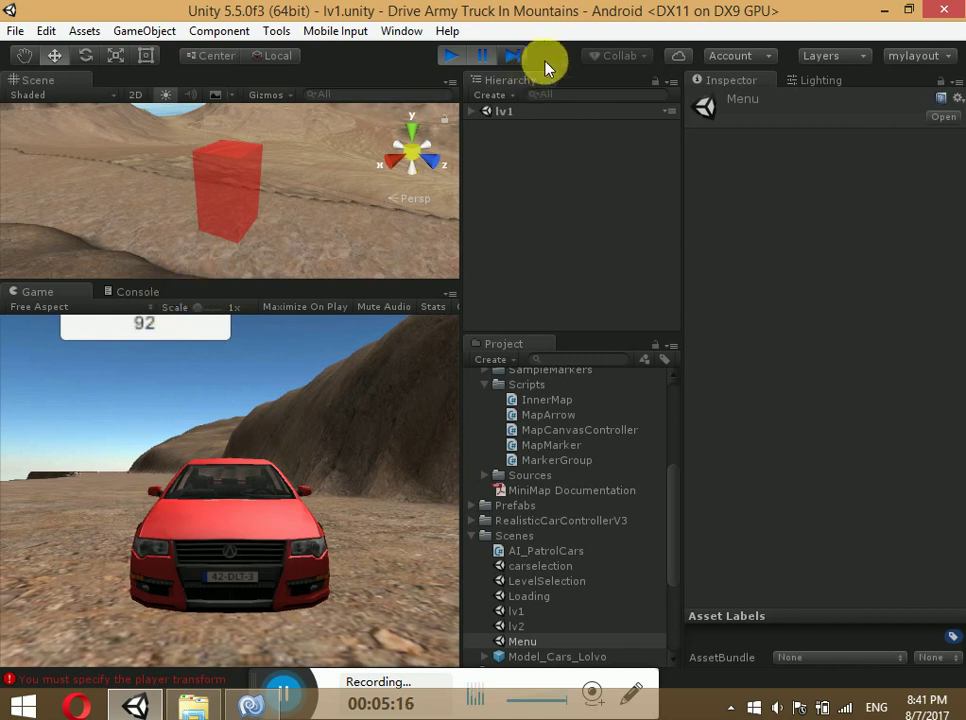
# Inspect RCCMainCamera, its camera settings, RCCCanvas and the Cube's map marker during play
pyautogui.scroll(4, 502, 395)
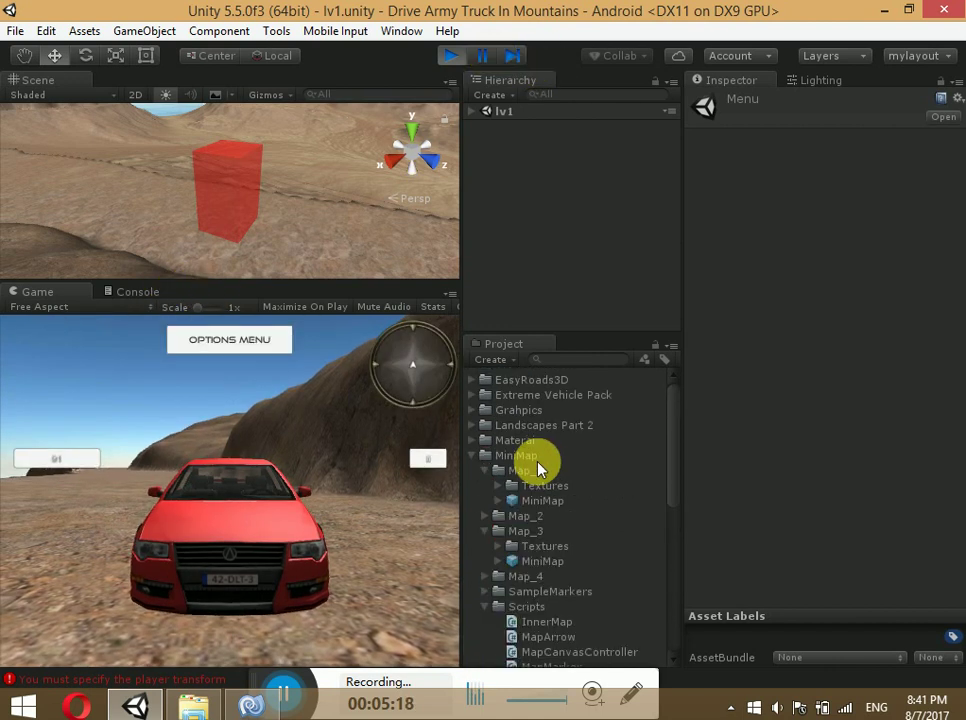
pyautogui.click(470, 111)
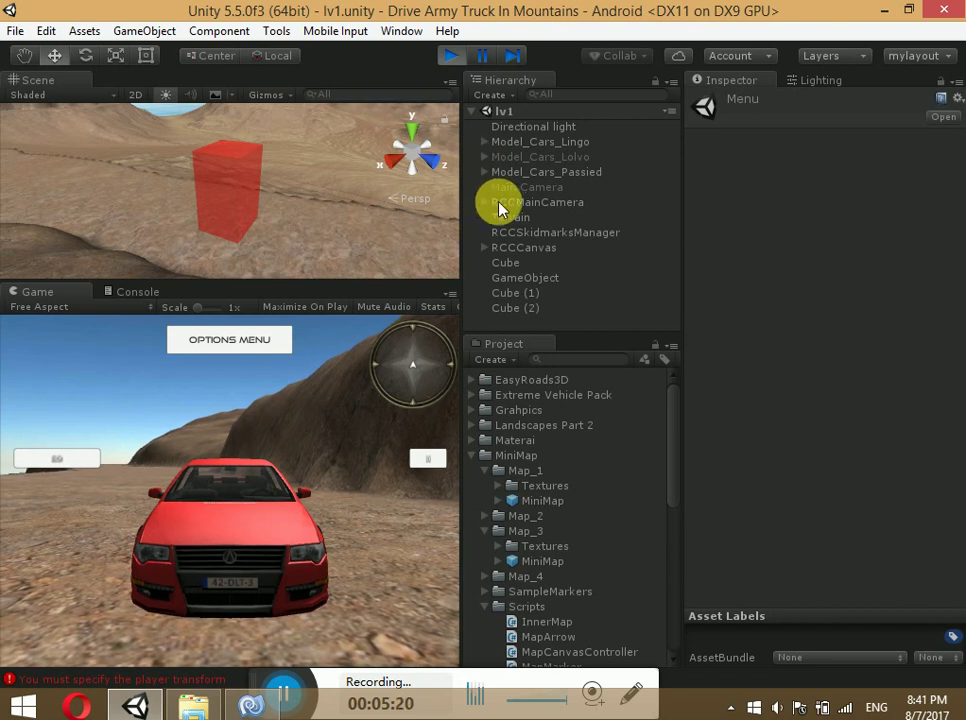
pyautogui.click(497, 203)
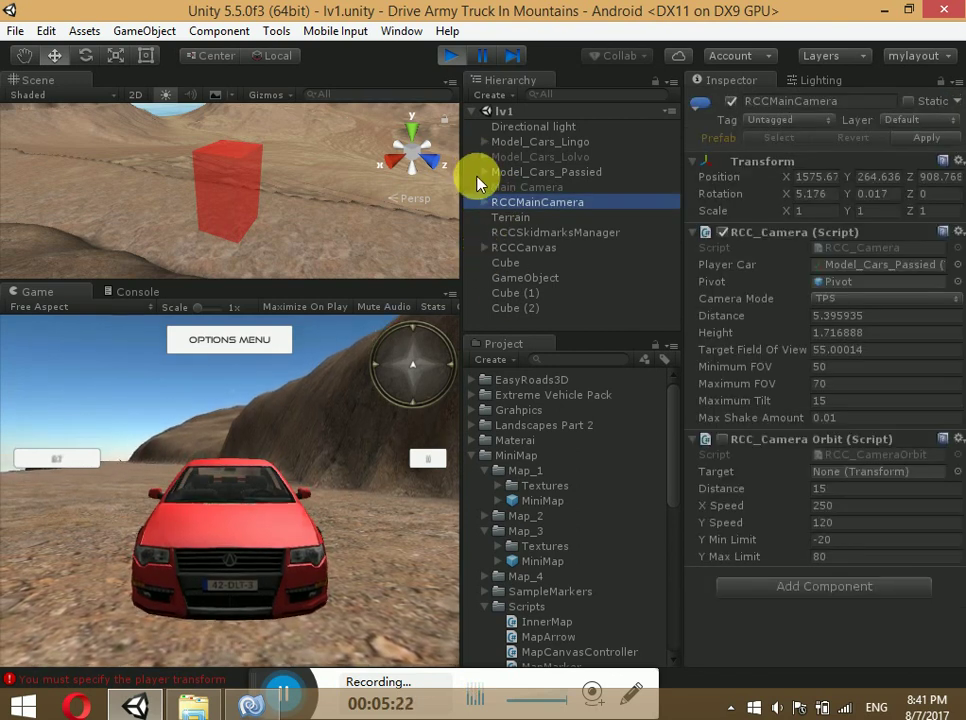
pyautogui.click(501, 249)
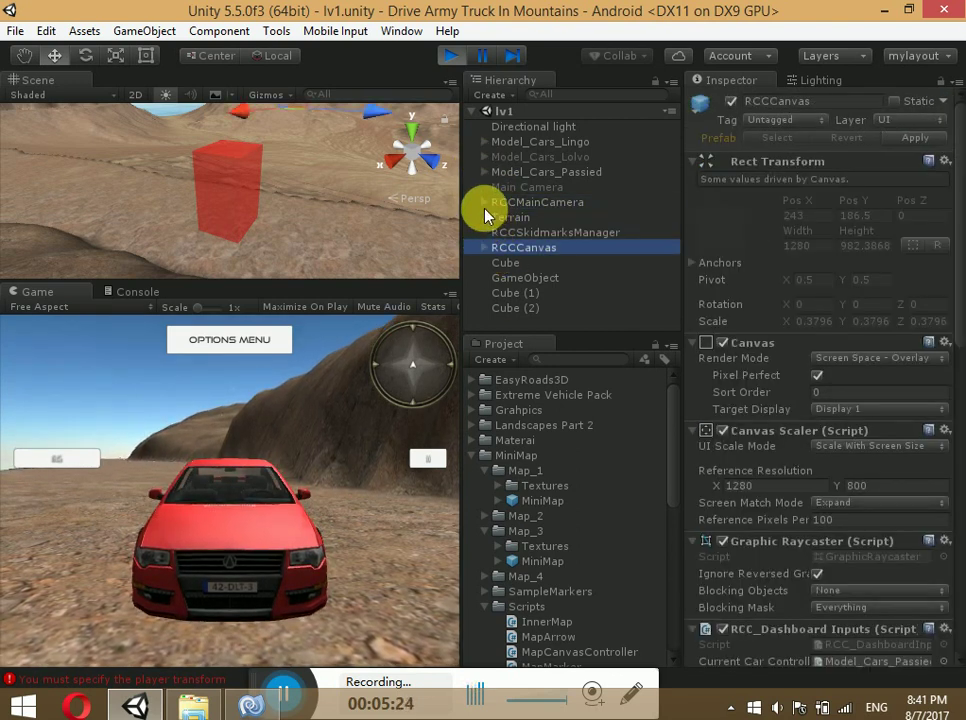
pyautogui.click(510, 293)
pyautogui.click(515, 277)
pyautogui.click(510, 262)
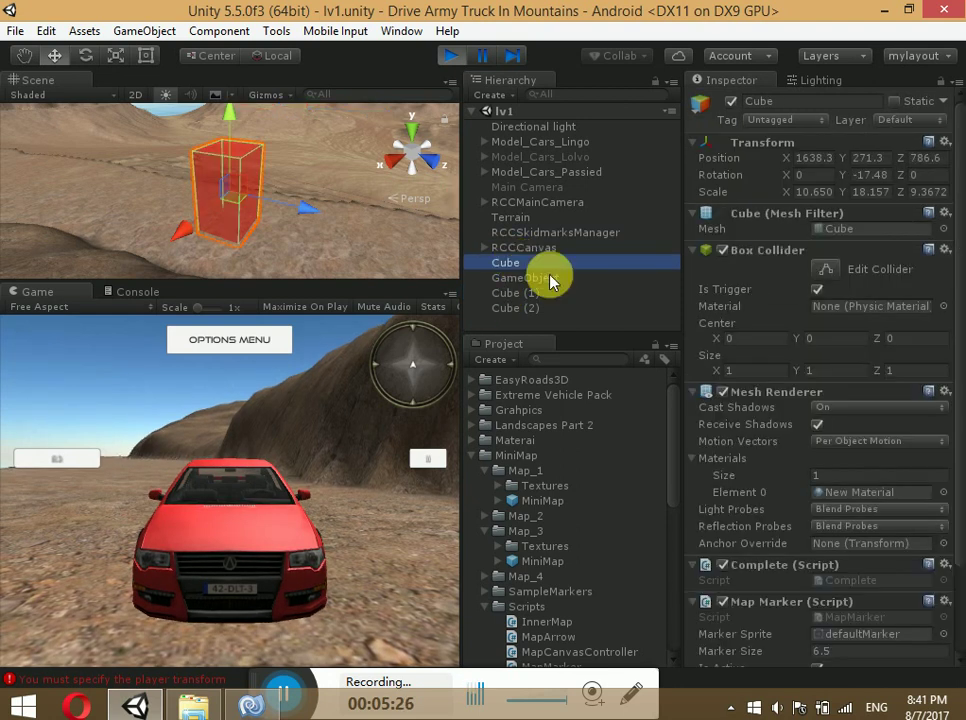
pyautogui.scroll(-3, 803, 381)
# Drag the Cube's Marker Size up to about 42.6, then set it back to 6.5
pyautogui.click(820, 542)
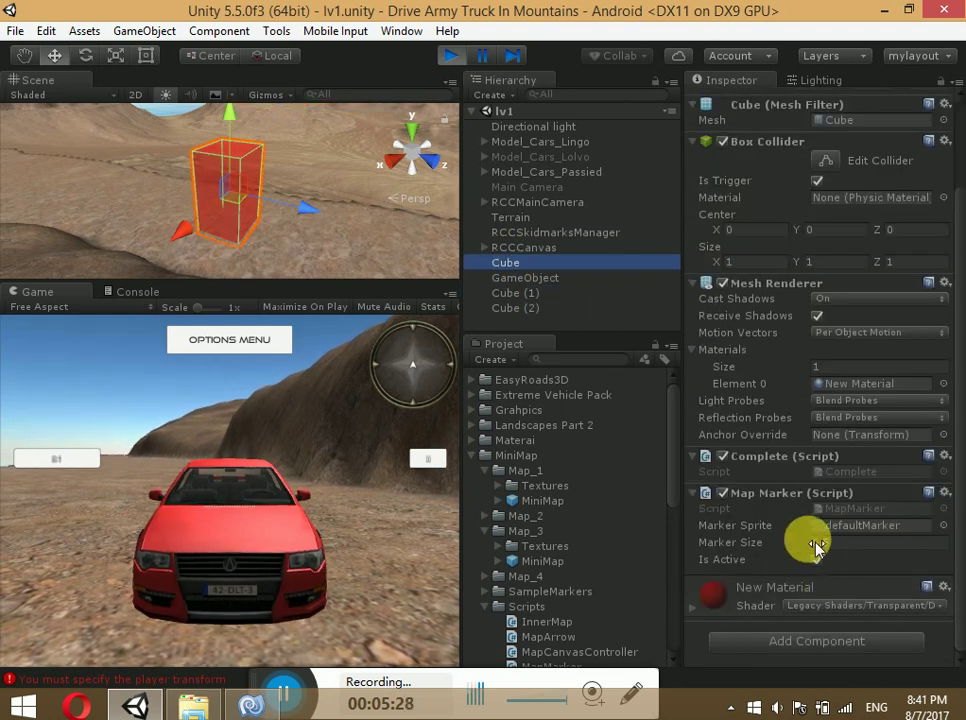
pyautogui.write('1.17')
pyautogui.moveTo(838, 553); pyautogui.dragTo(573, 630)
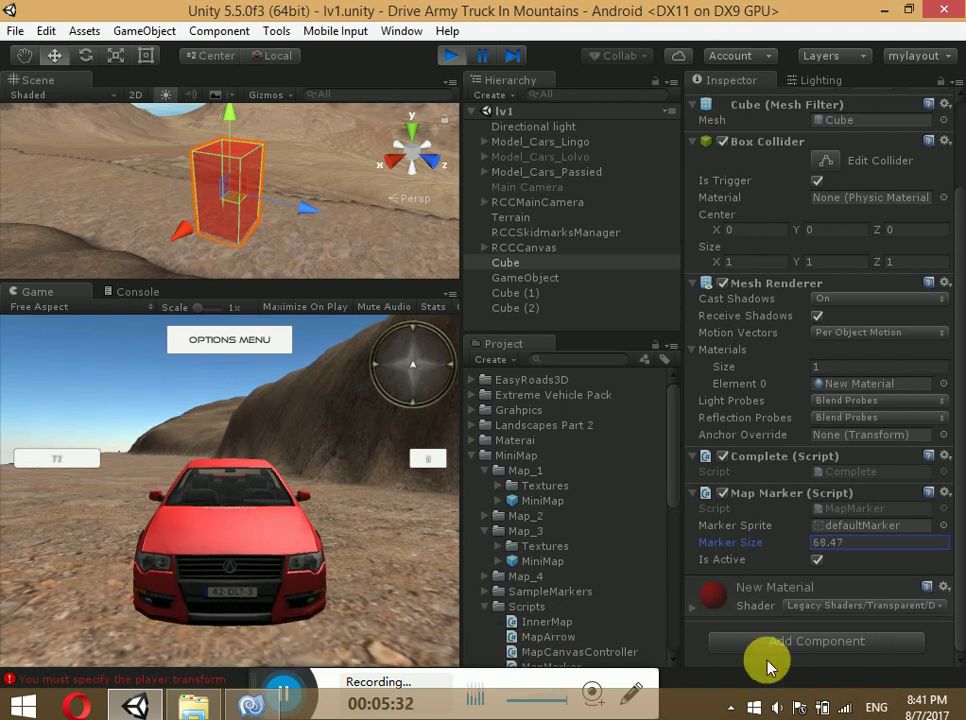
pyautogui.moveTo(573, 630)
pyautogui.mouseDown()
pyautogui.moveTo(932, 547)
pyautogui.moveTo(90, 610)
pyautogui.mouseUp()
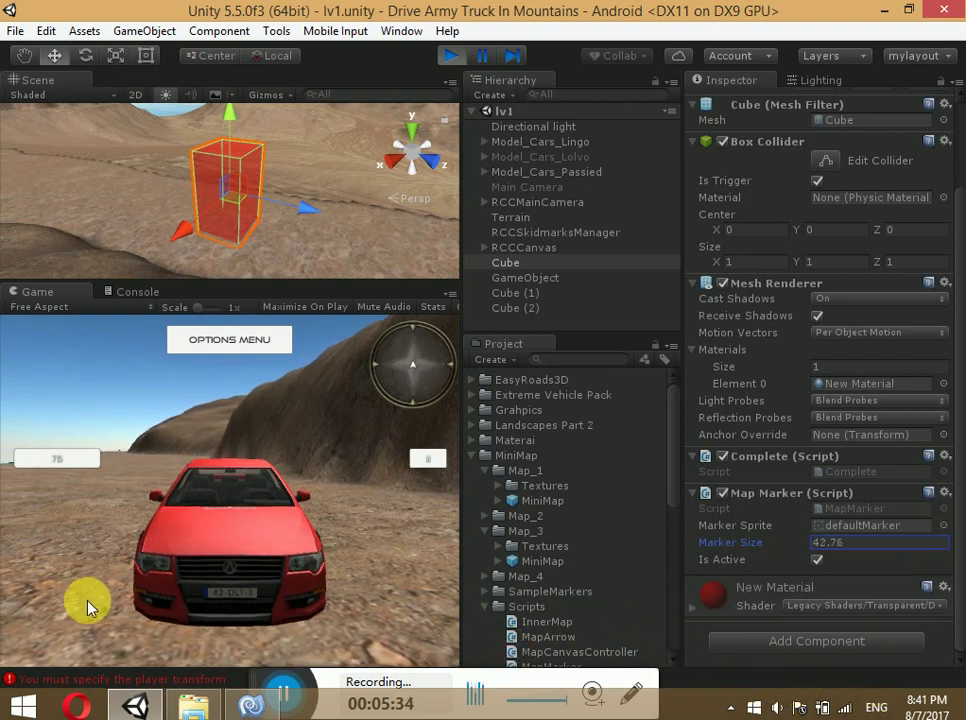
pyautogui.moveTo(90, 610); pyautogui.dragTo(860, 556)
pyautogui.click(856, 556)
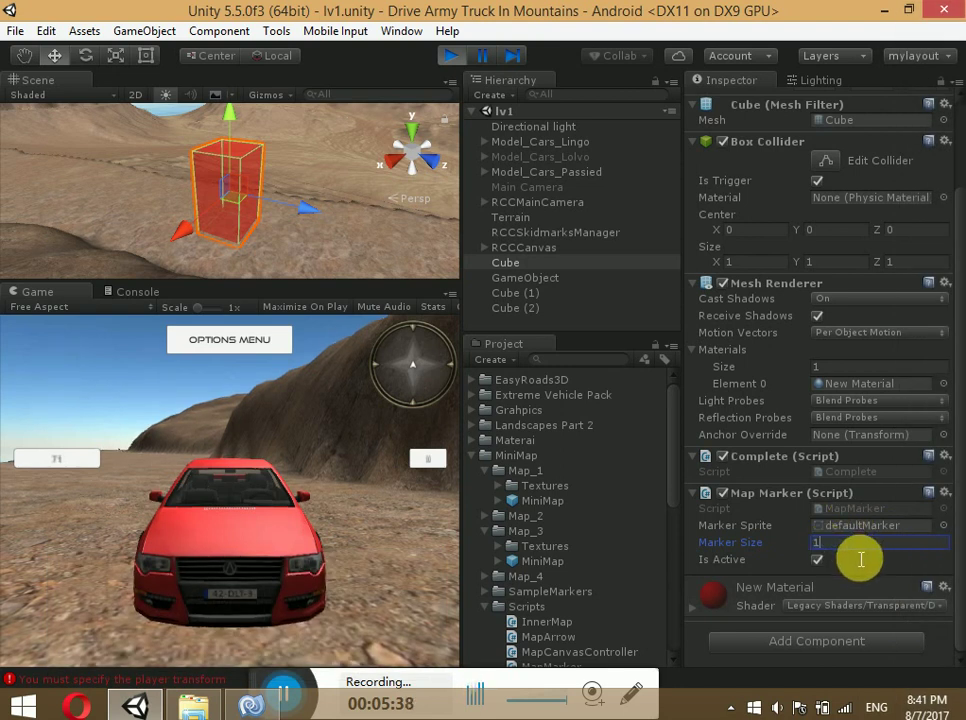
pyautogui.write('6.5')
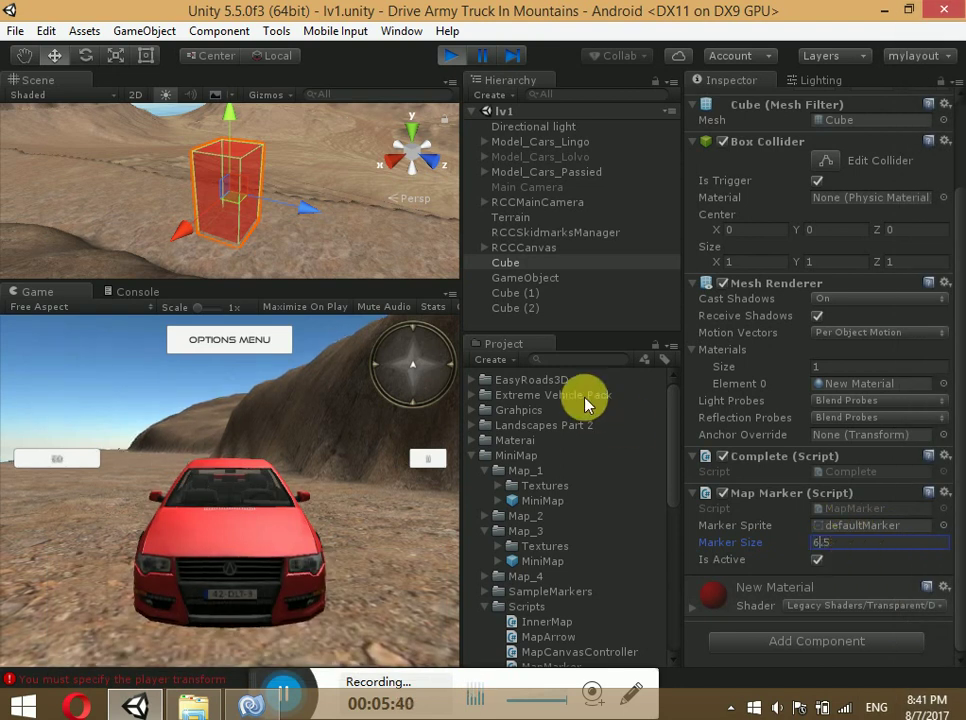
# Expand RCCCanvas and select its MiniMap child object
pyautogui.click(484, 247)
pyautogui.scroll(-4, 540, 285)
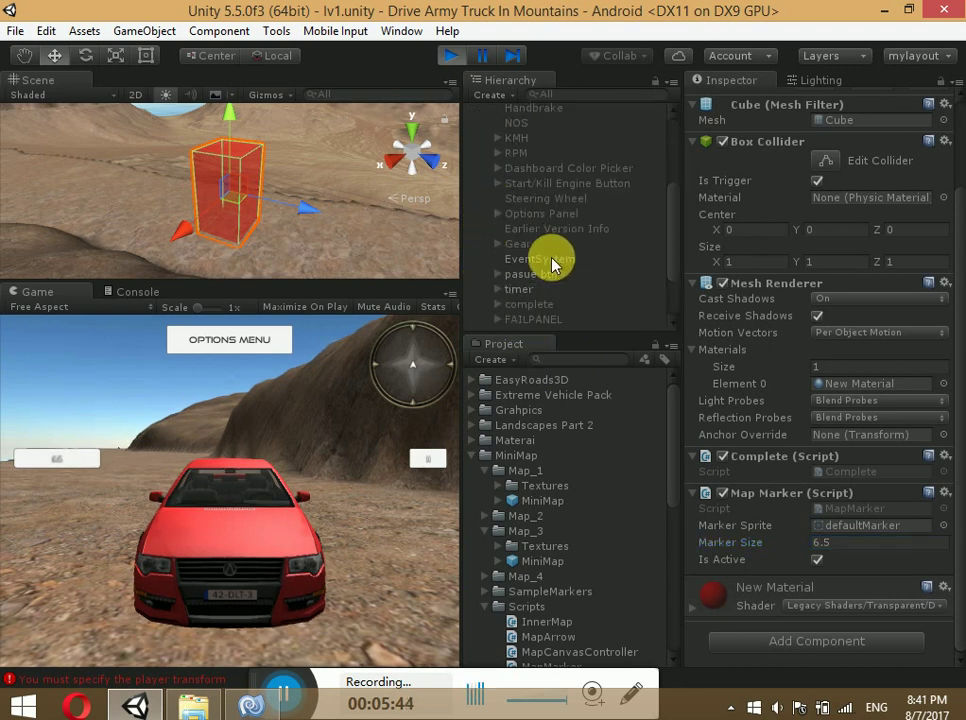
pyautogui.scroll(-3, 545, 282)
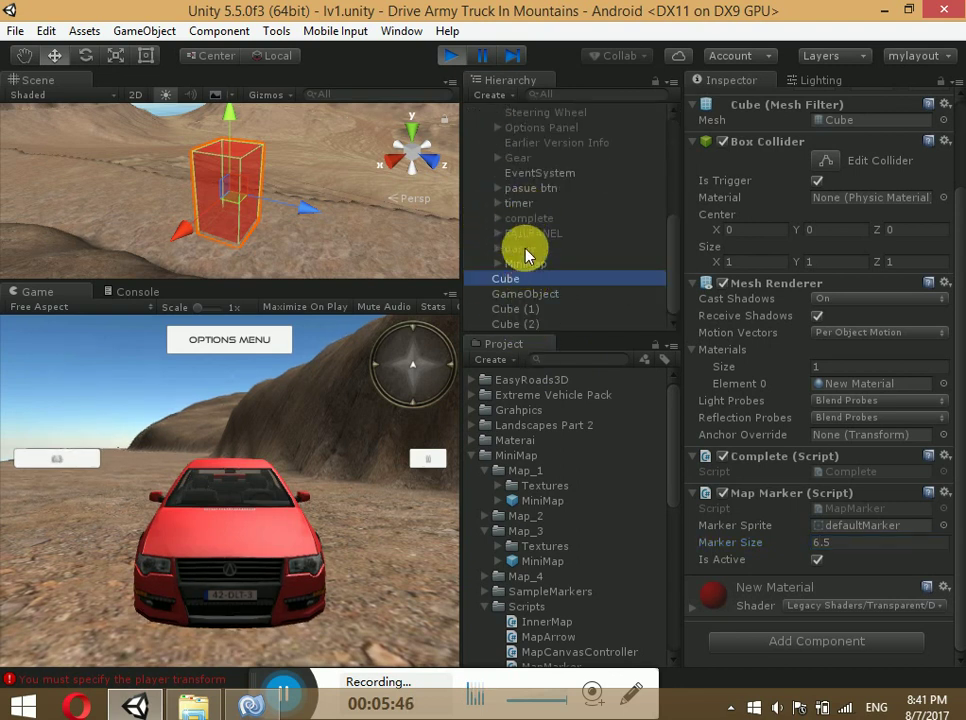
pyautogui.click(525, 264)
# Set the MiniMap's Radar Distance to 50 after dragging it to about 136
pyautogui.scroll(-1, 823, 415)
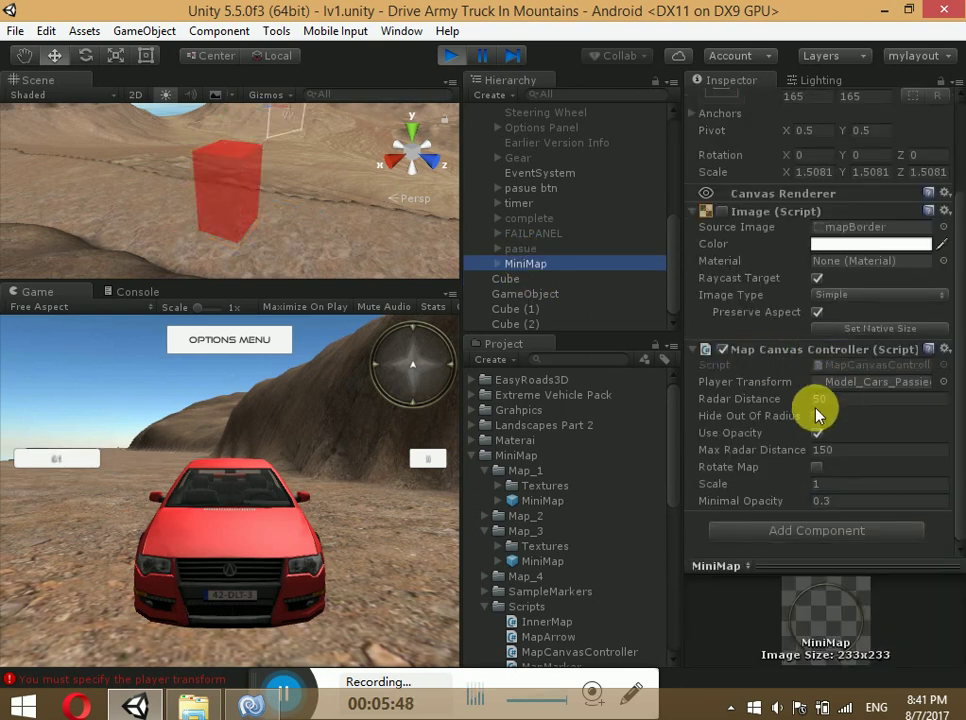
pyautogui.moveTo(815, 400); pyautogui.dragTo(923, 410)
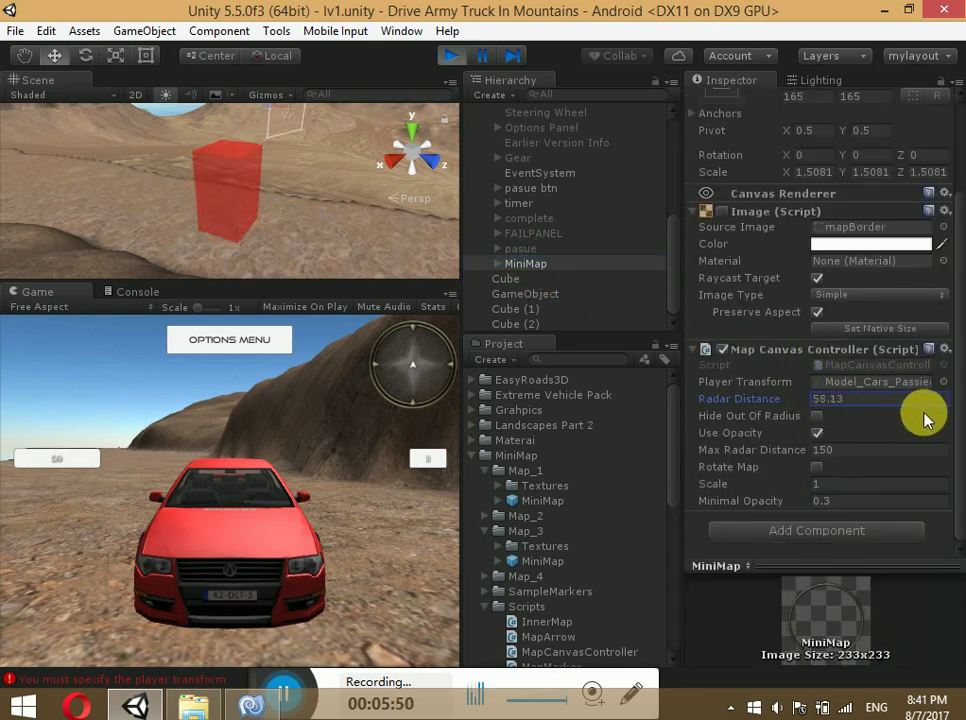
pyautogui.moveTo(230, 463); pyautogui.dragTo(916, 517)
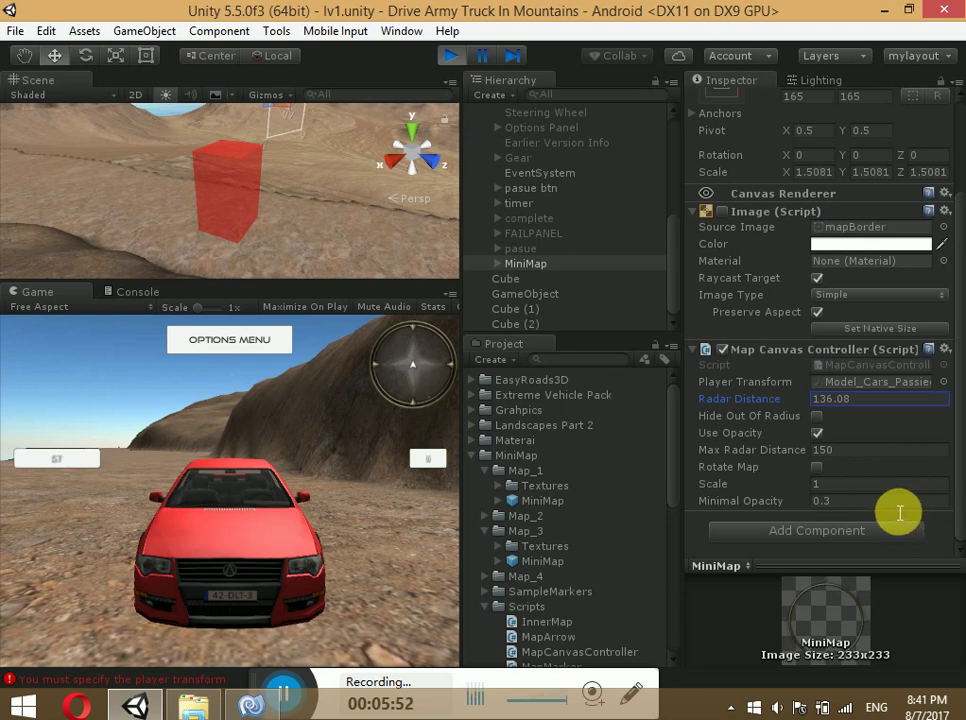
pyautogui.write('50')
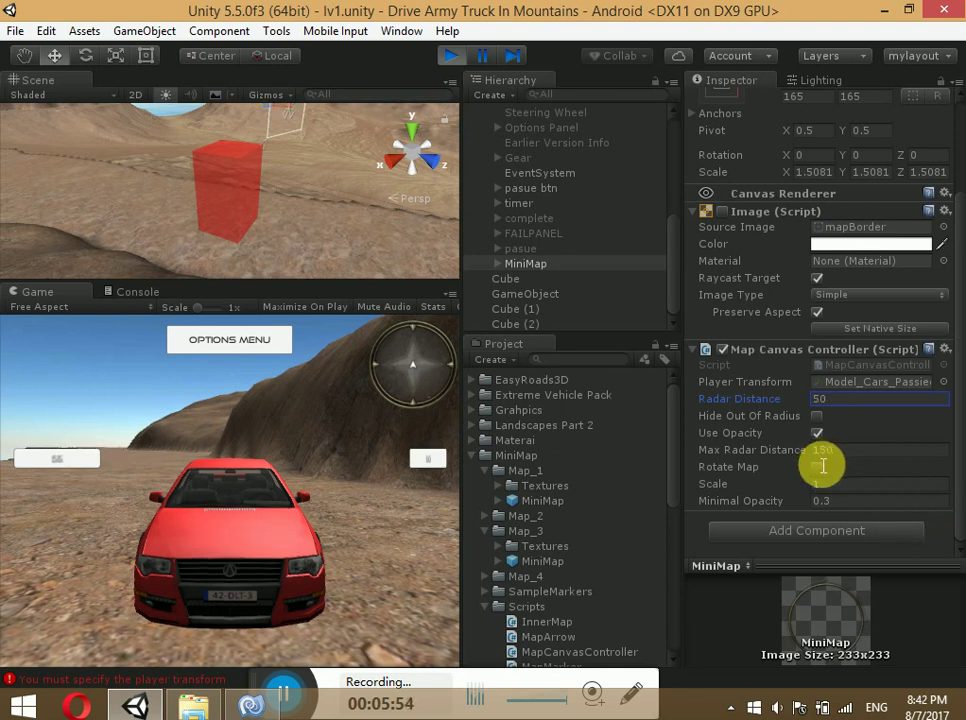
# Raise Max Radar Distance to 2177.8 and clear the 4.6 Scale value for replacement
pyautogui.moveTo(815, 457)
pyautogui.mouseDown()
pyautogui.moveTo(228, 480)
pyautogui.moveTo(456, 708)
pyautogui.moveTo(322, 63)
pyautogui.mouseUp()
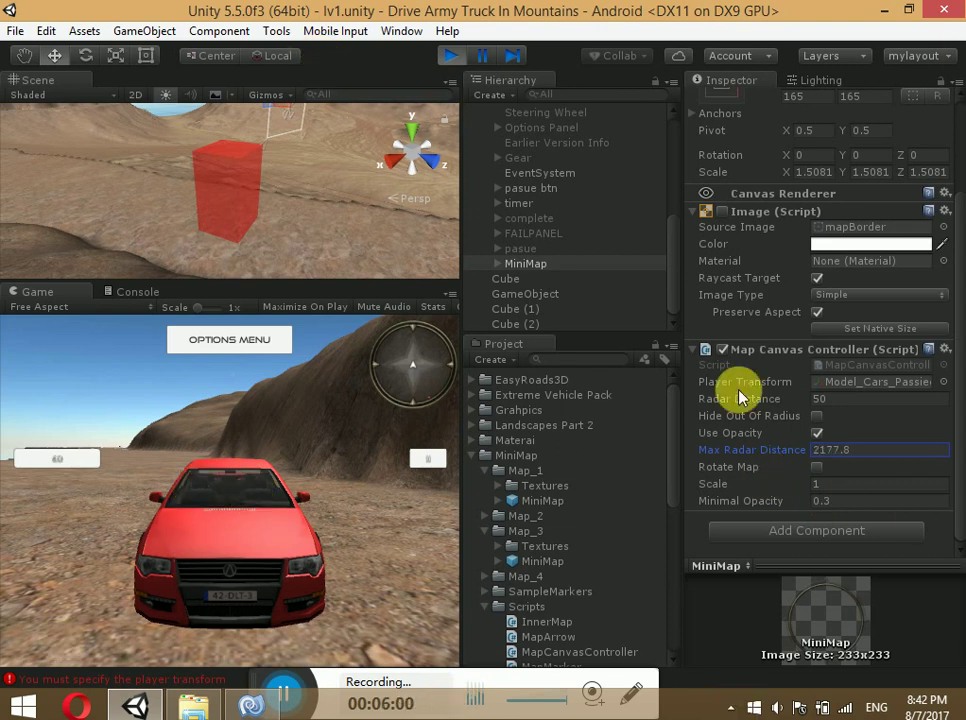
pyautogui.click(812, 486)
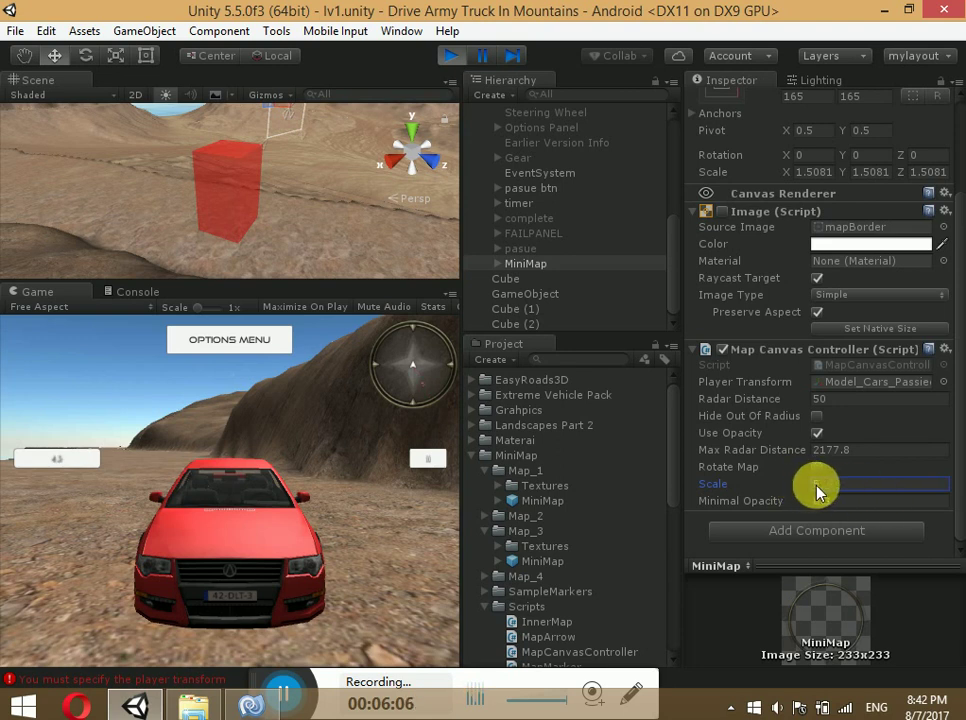
pyautogui.click(840, 494)
pyautogui.doubleClick(840, 494)
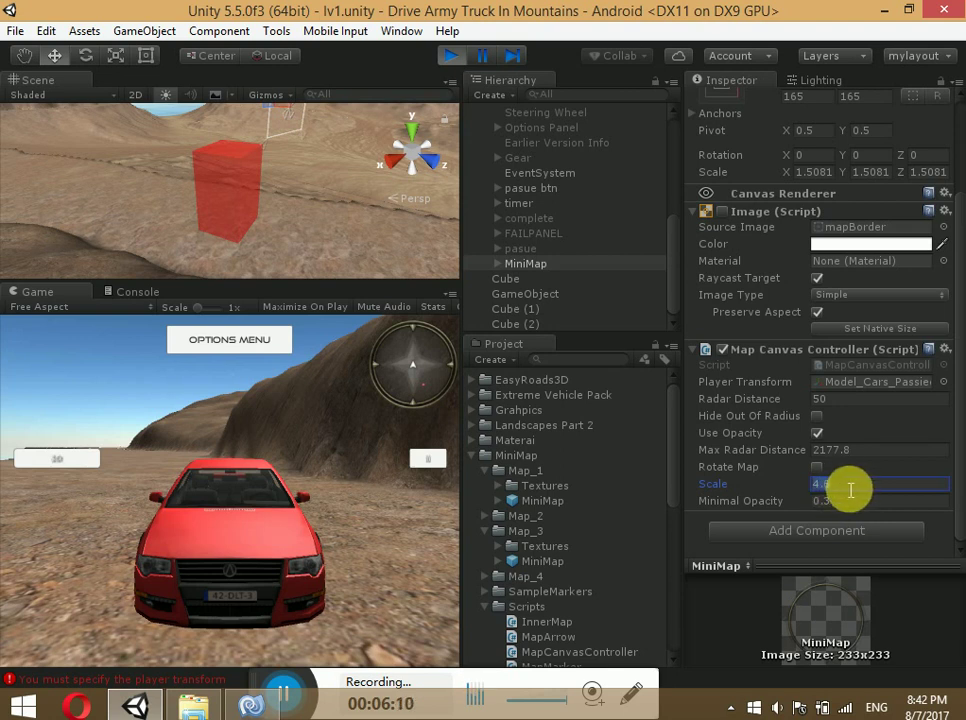
pyautogui.write('3')
pyautogui.press('BackSpace')
pyautogui.write('5')
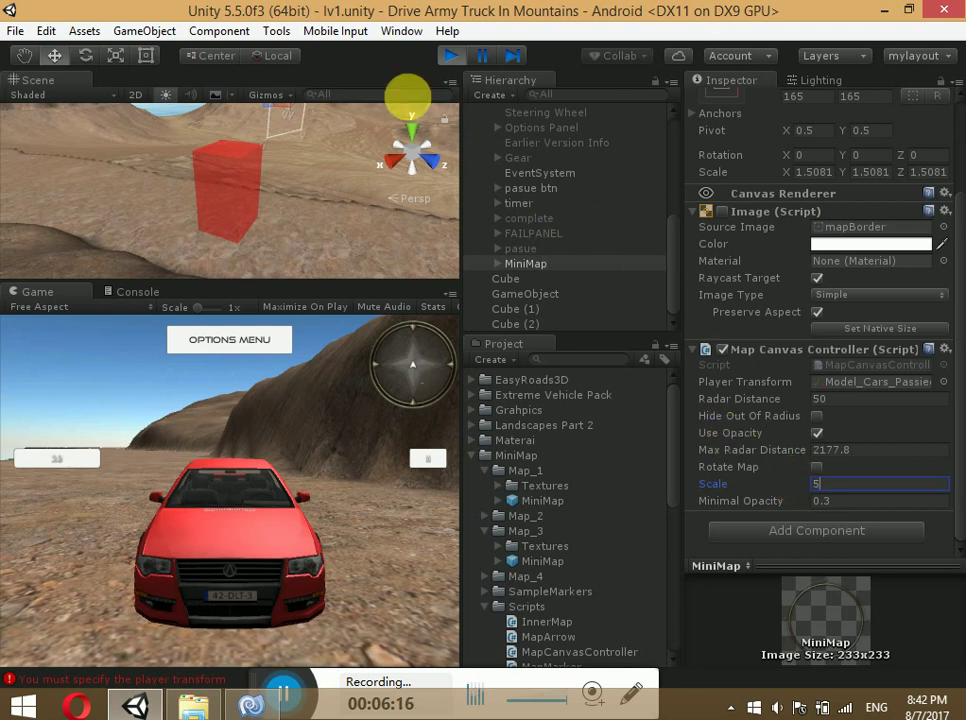
# Stop the game and reopen the lv1 scene from the Project panel
pyautogui.click(446, 60)
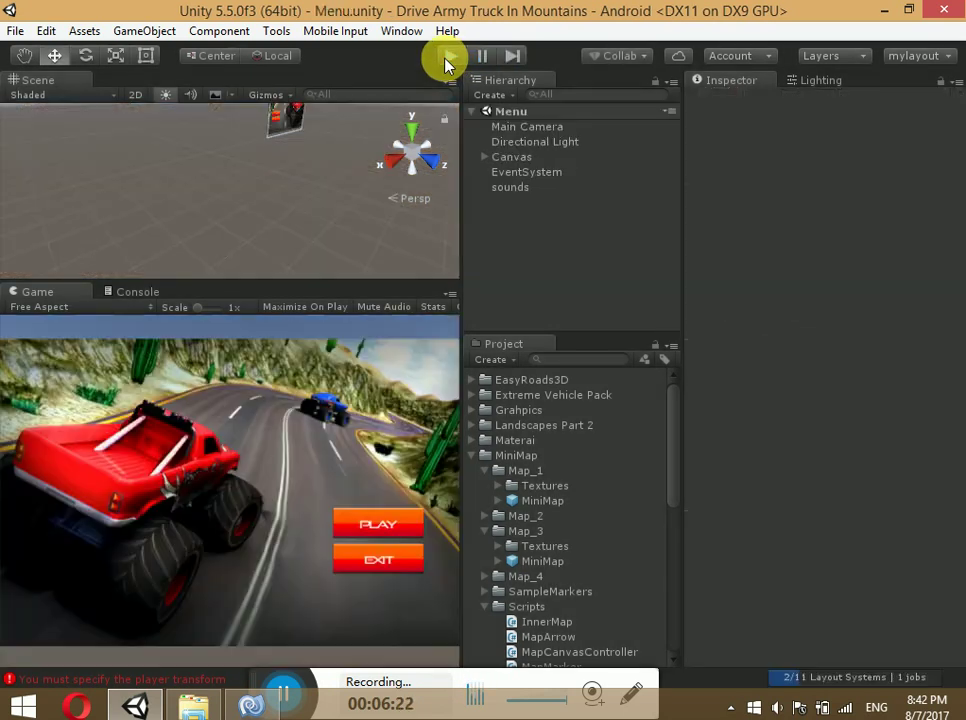
pyautogui.scroll(-2, 556, 573)
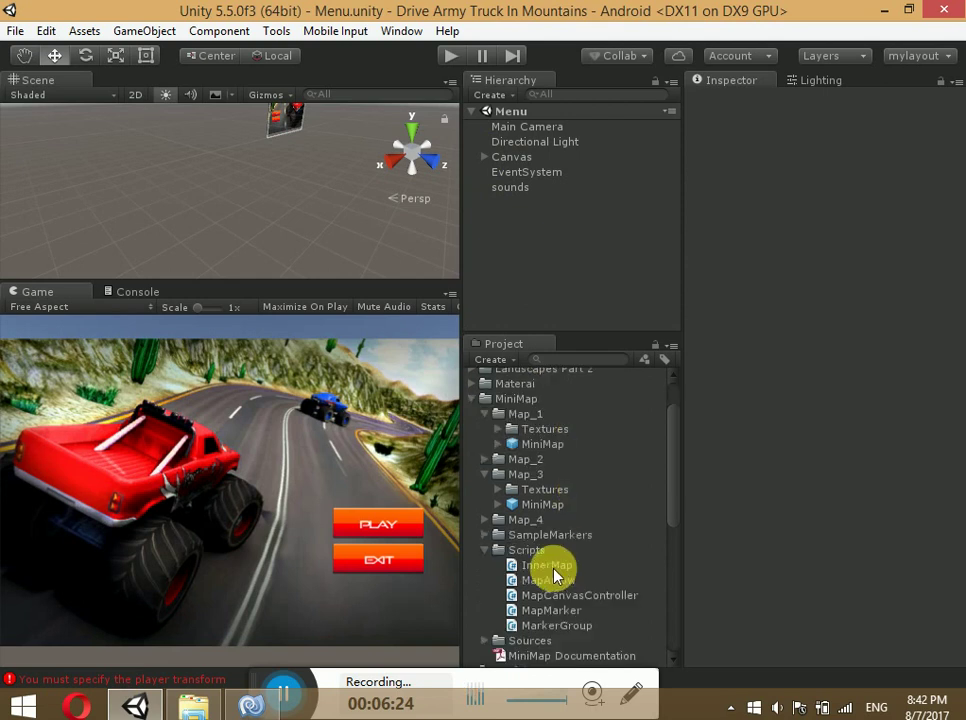
pyautogui.scroll(-5, 539, 597)
pyautogui.scroll(-2, 525, 620)
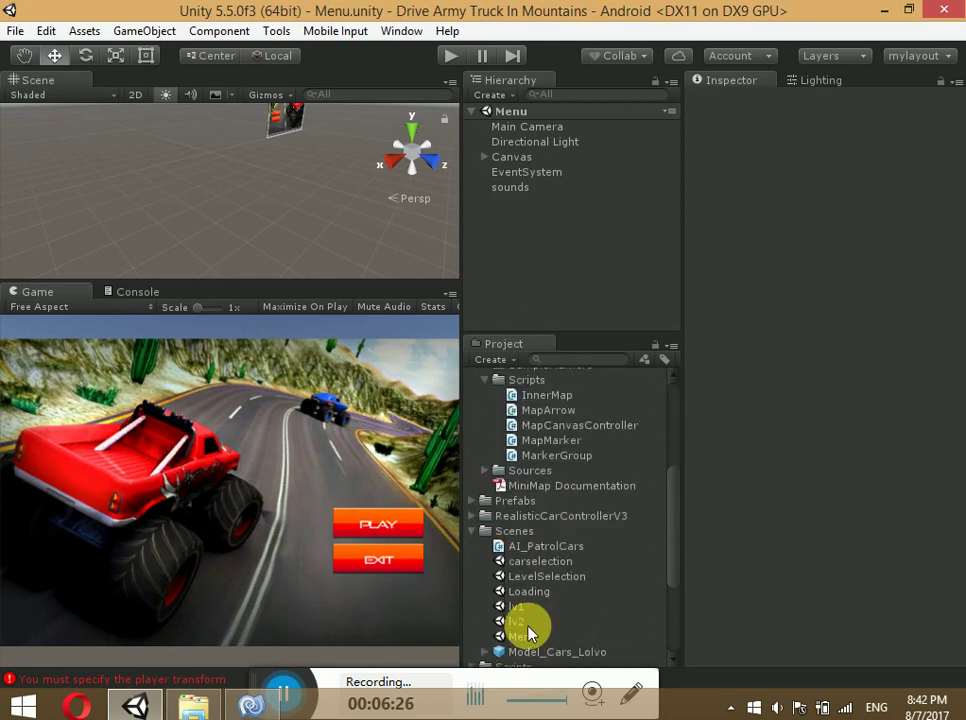
pyautogui.click(513, 606)
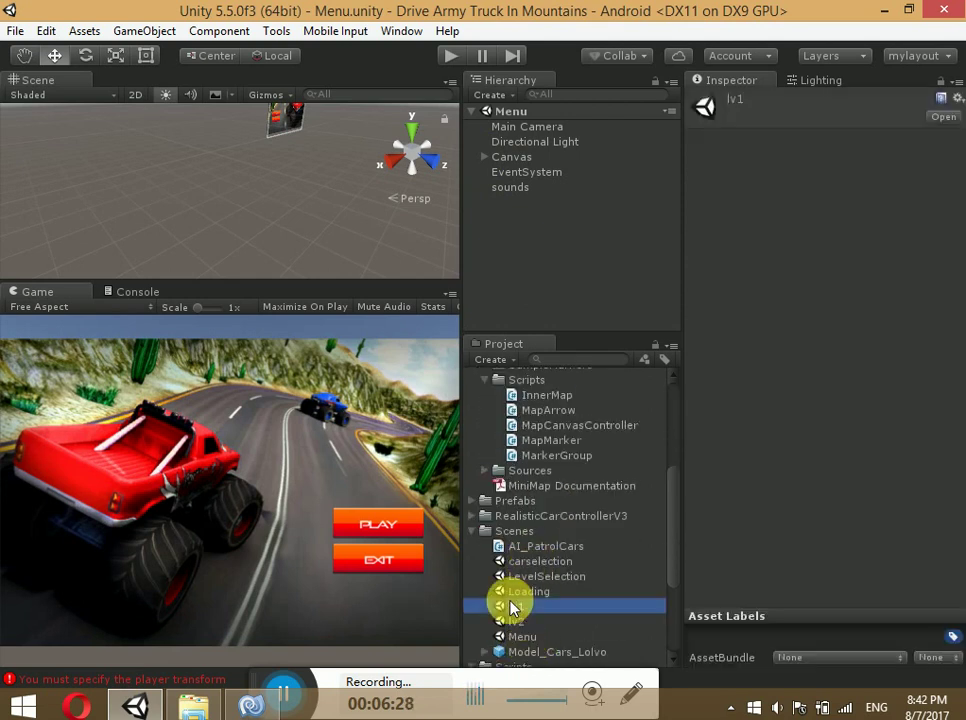
pyautogui.doubleClick(513, 606)
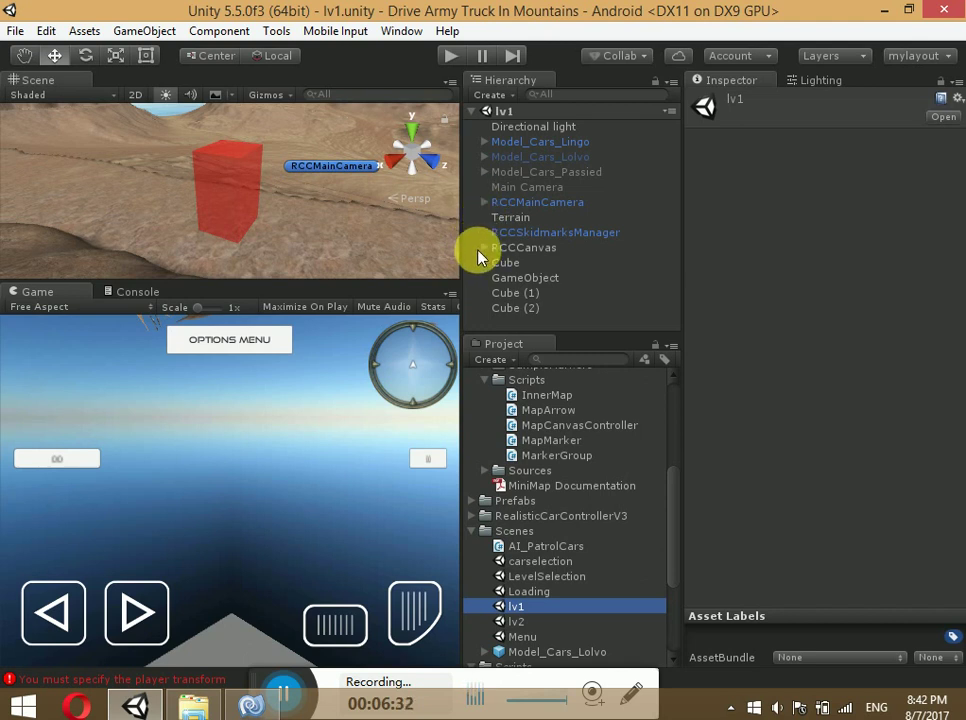
# Select the MiniMap under RCCCanvas and set Scale 5 and Max Radar Distance 250
pyautogui.click(481, 247)
pyautogui.scroll(-3, 531, 267)
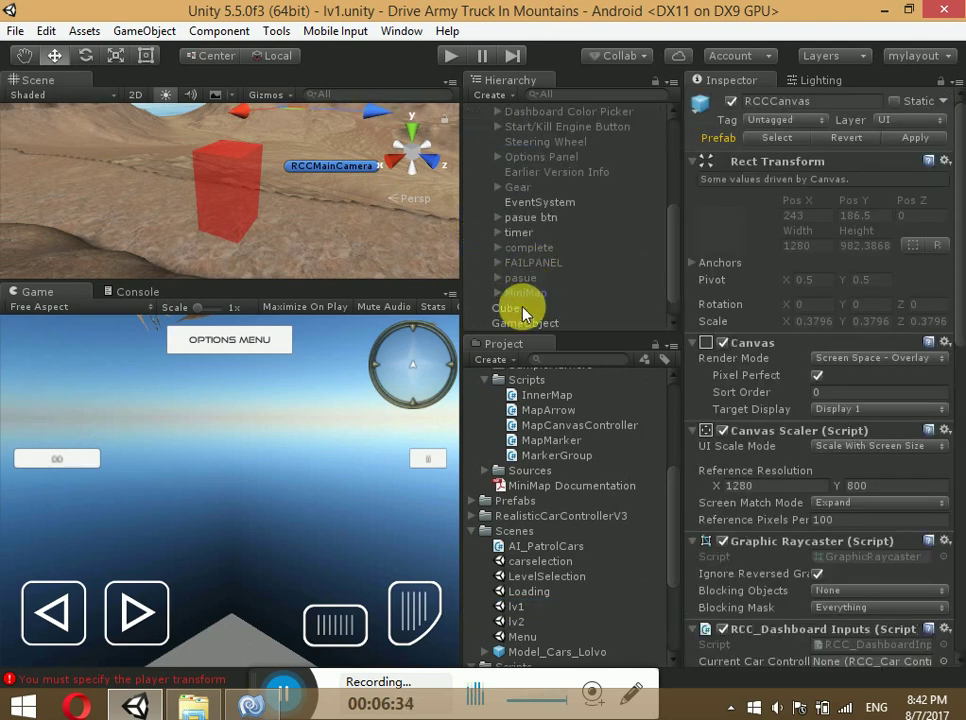
pyautogui.click(506, 308)
pyautogui.click(525, 293)
pyautogui.scroll(-5, 893, 388)
pyautogui.click(840, 486)
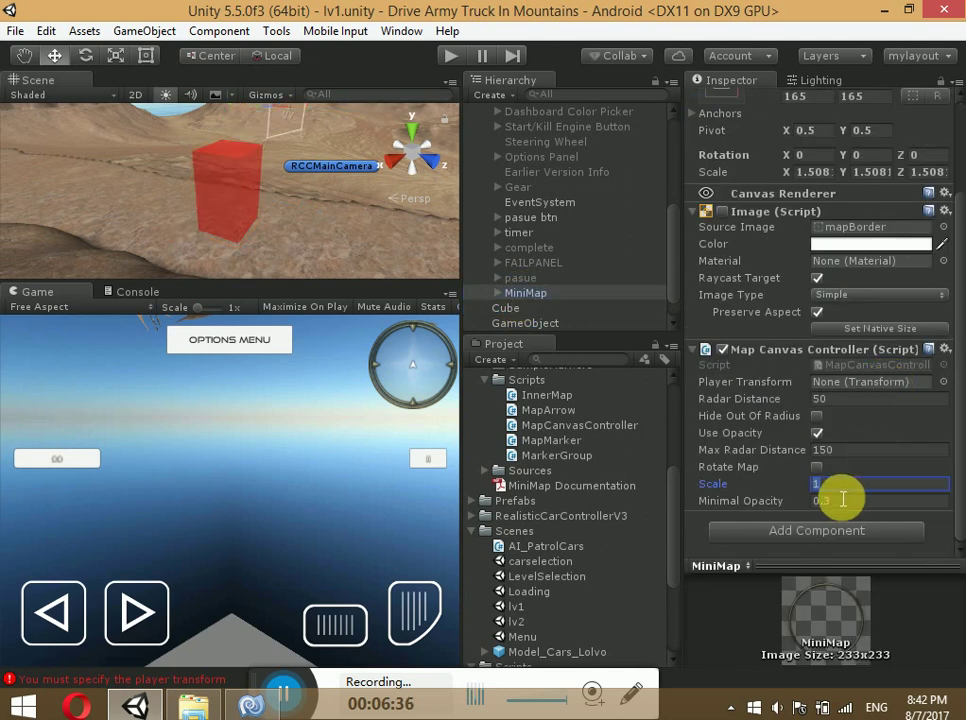
pyautogui.write('5')
pyautogui.click(847, 453)
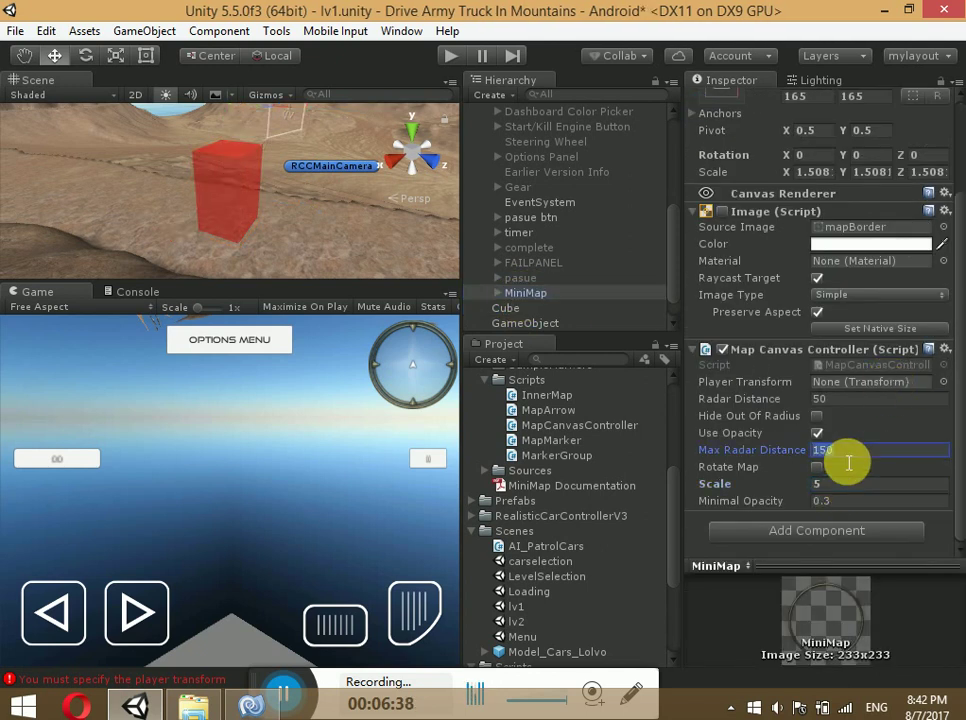
pyautogui.write('250')
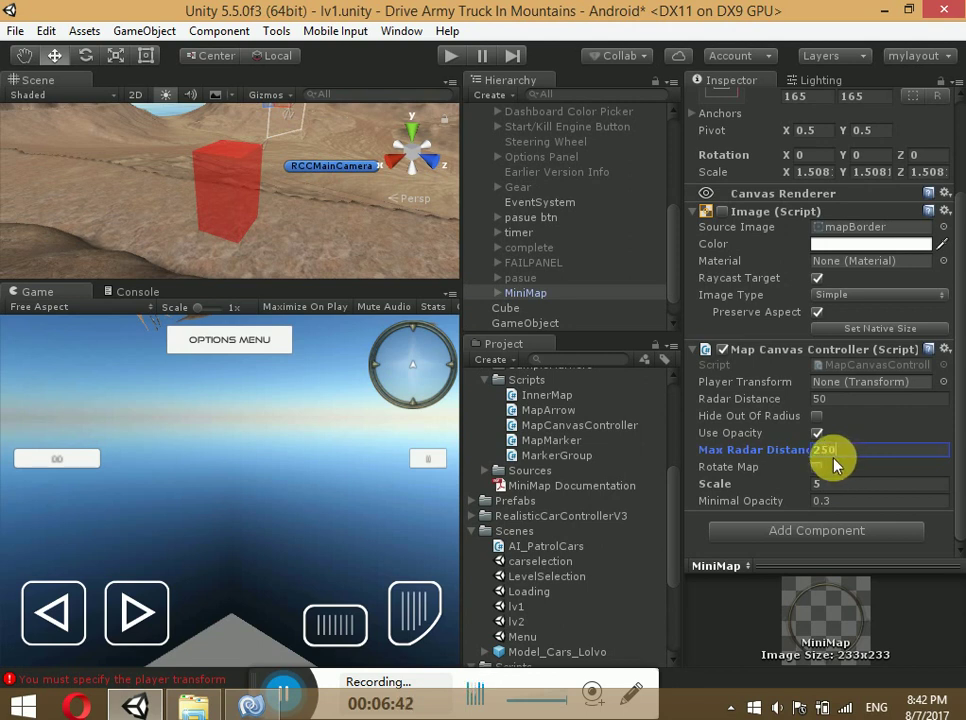
# Open the Loading scene, run the game and check the Console
pyautogui.doubleClick(536, 592)
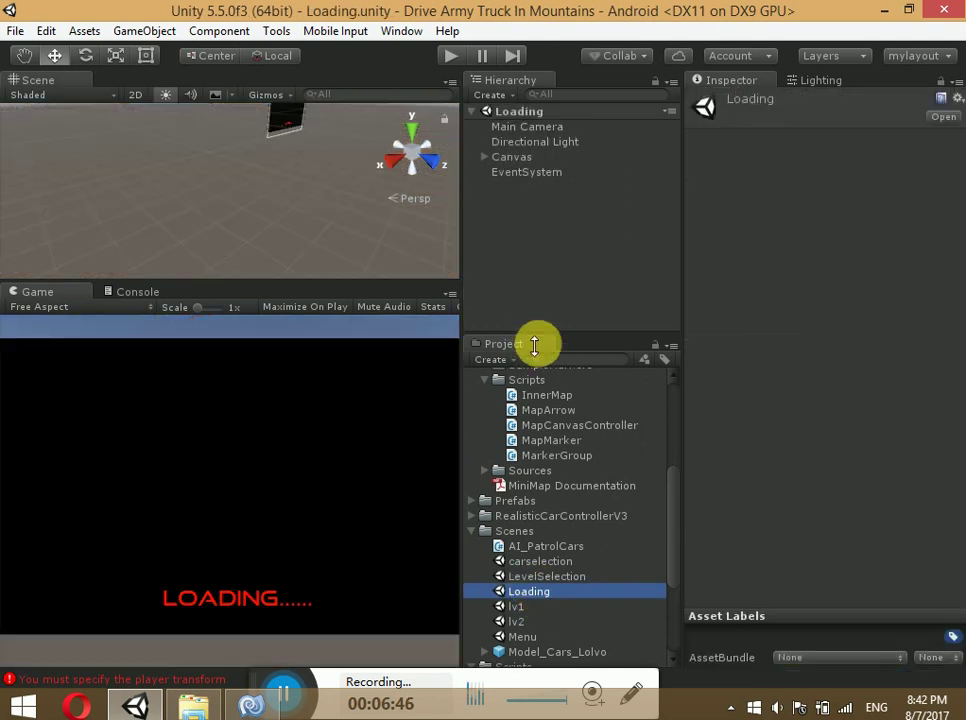
pyautogui.click(448, 57)
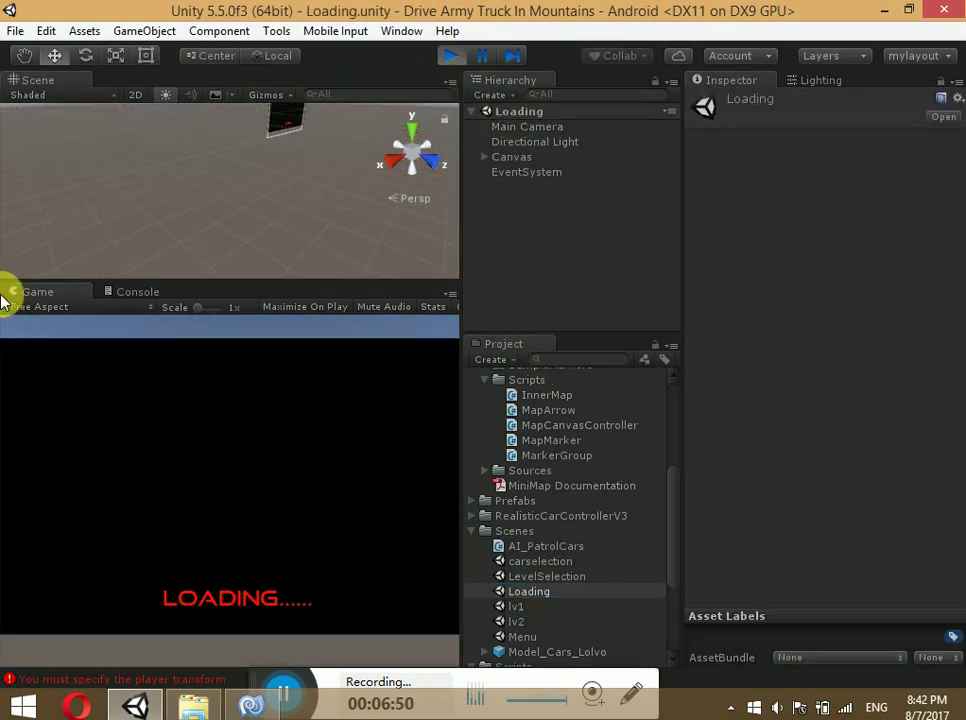
pyautogui.click(141, 292)
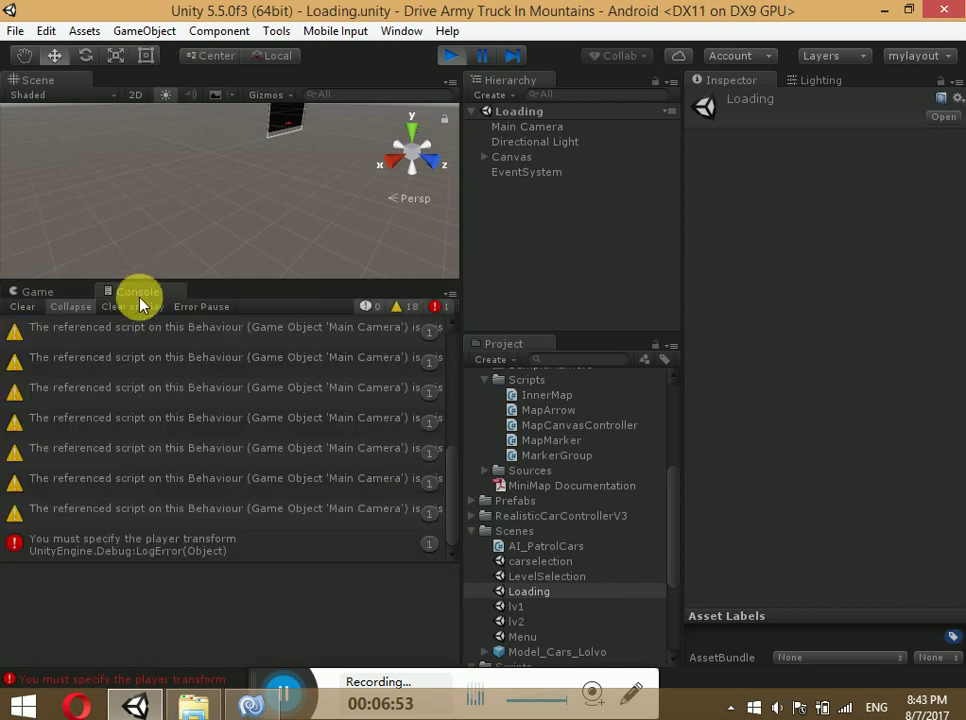
pyautogui.click(34, 292)
# Play through PLAY, car, control scheme and level 1, then read the player transform error
pyautogui.click(333, 523)
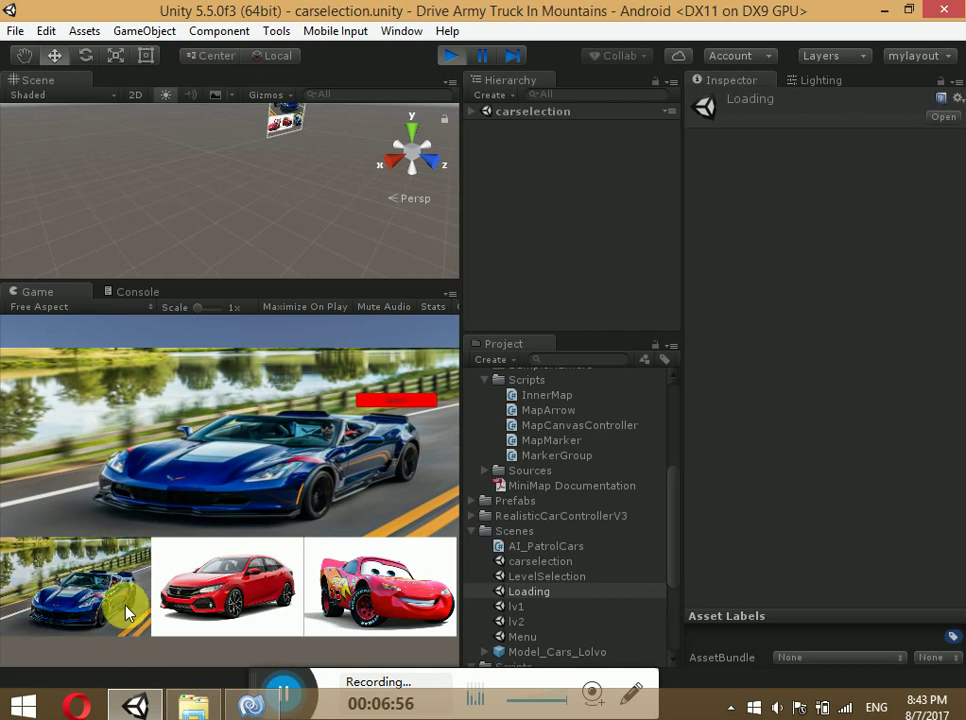
pyautogui.click(432, 404)
pyautogui.click(107, 507)
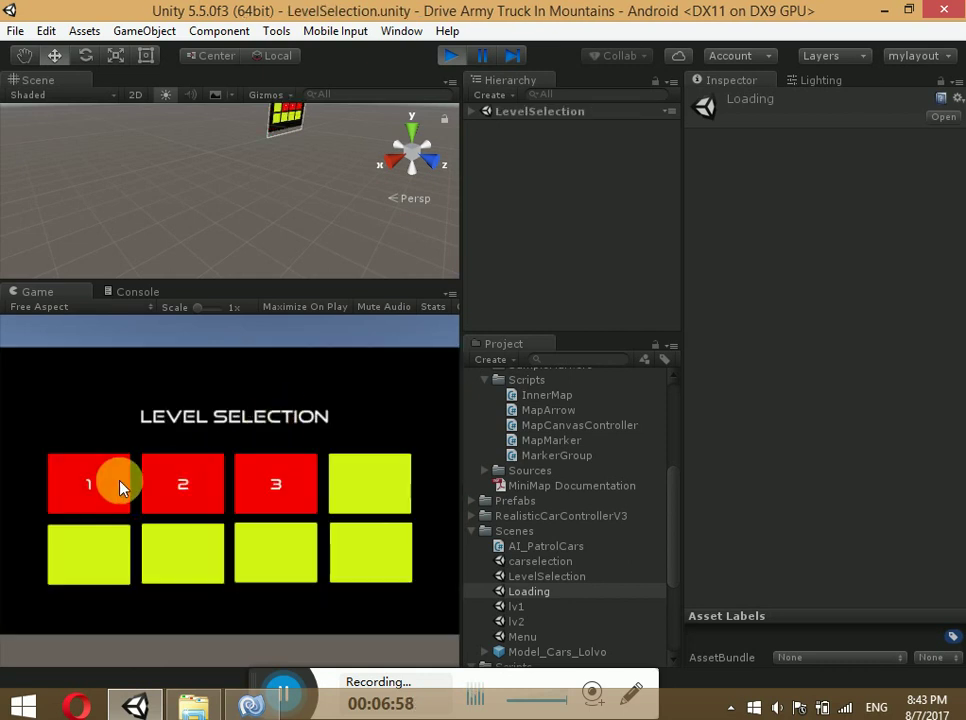
pyautogui.click(118, 483)
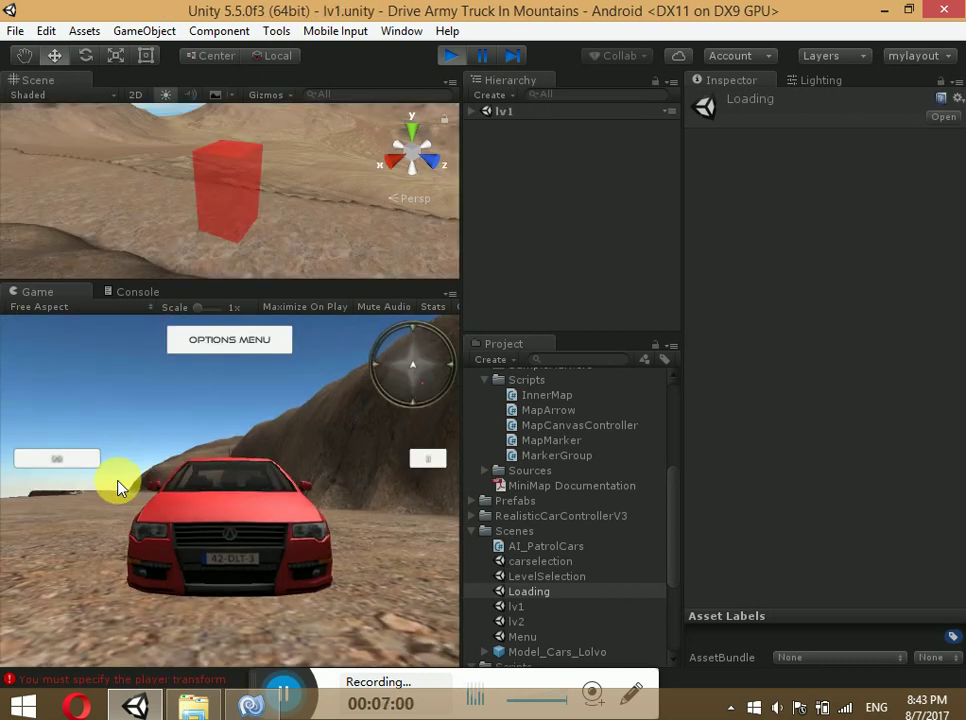
pyautogui.click(128, 680)
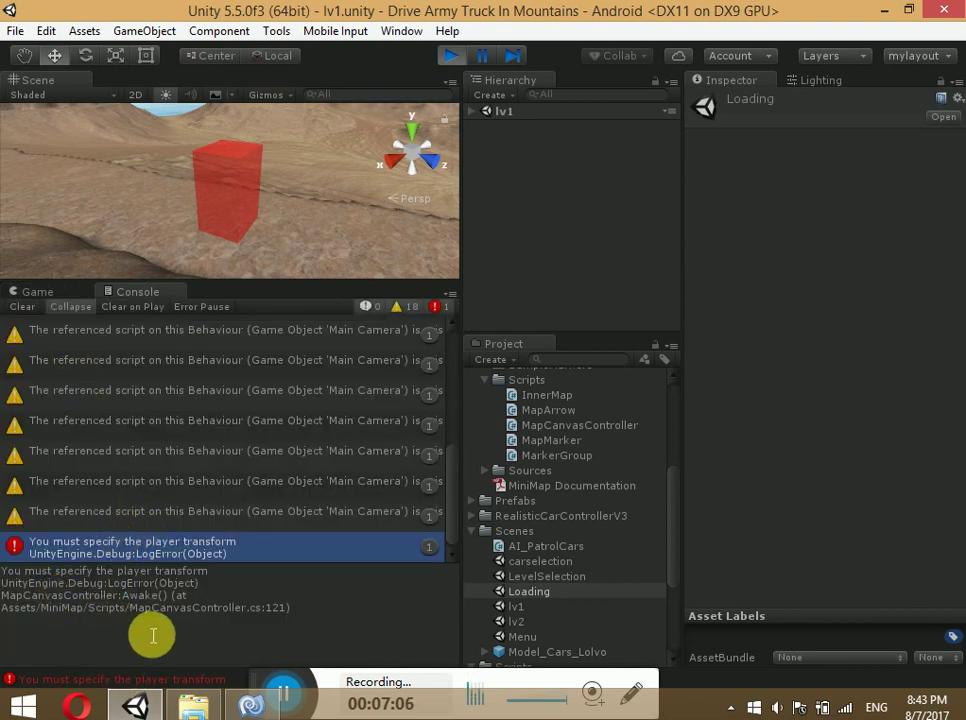
pyautogui.click(35, 293)
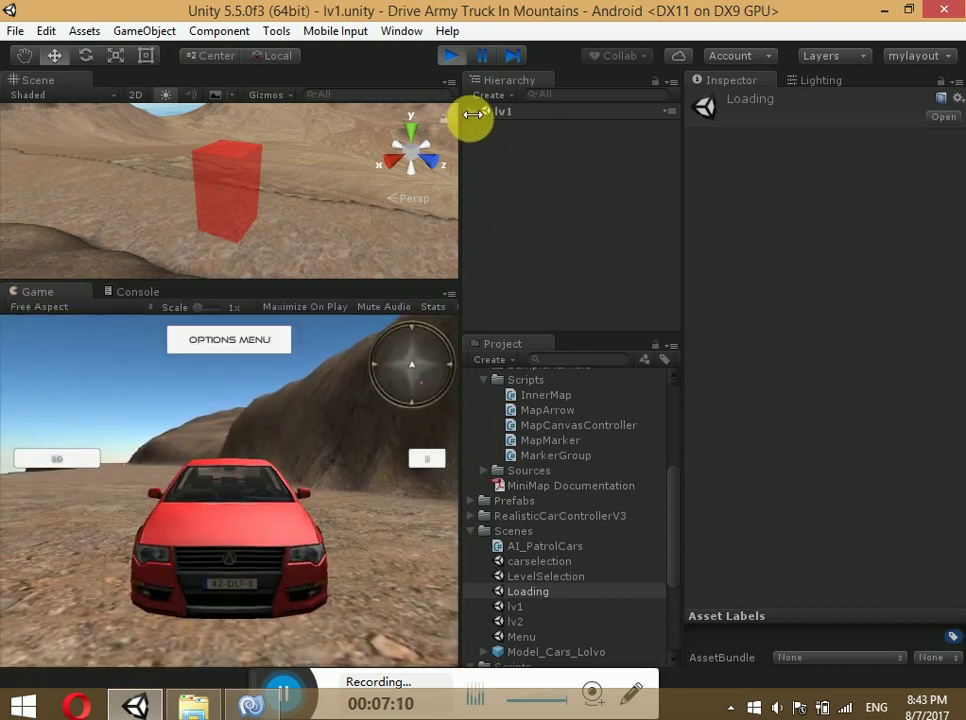
# Inspect the Model_Cars_Lingo and Model_Cars_Lolvo cars, then stop the test run
pyautogui.click(471, 111)
pyautogui.click(530, 143)
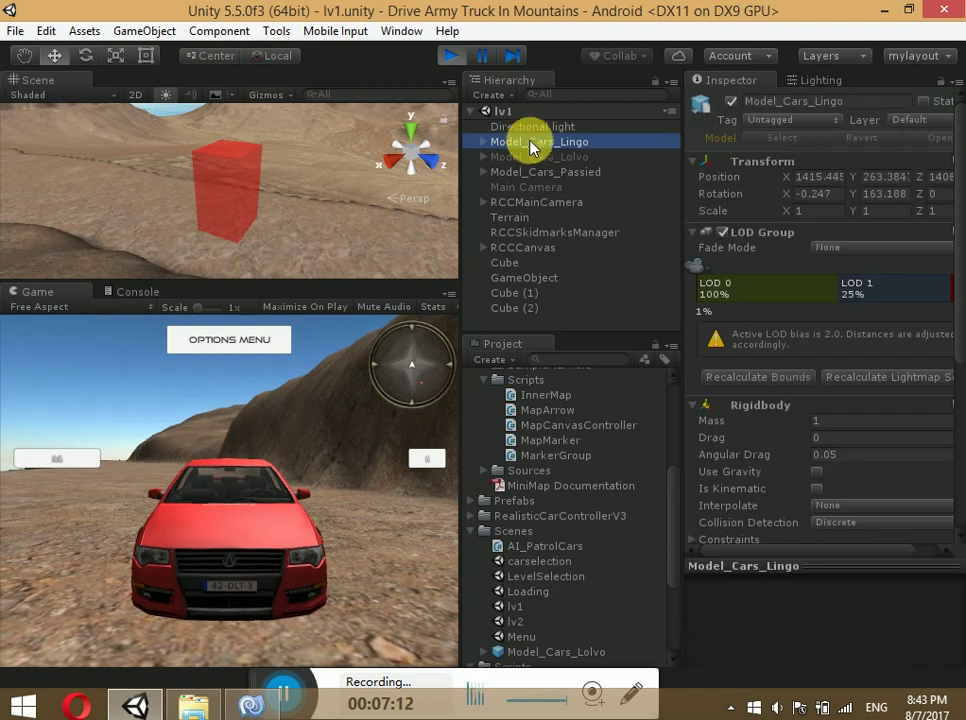
pyautogui.click(534, 158)
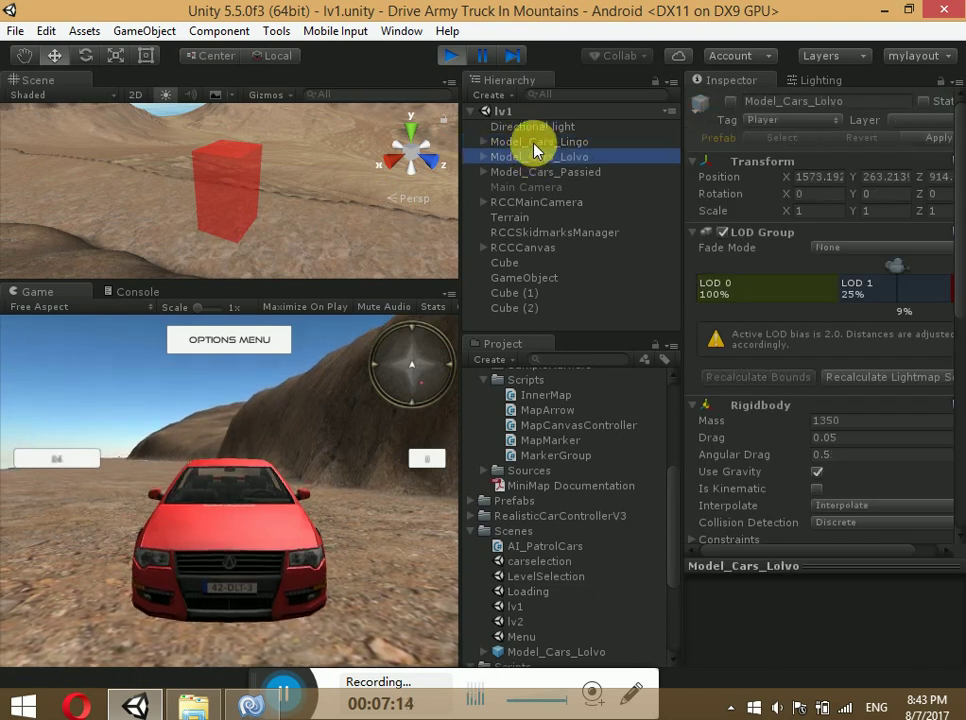
pyautogui.click(530, 142)
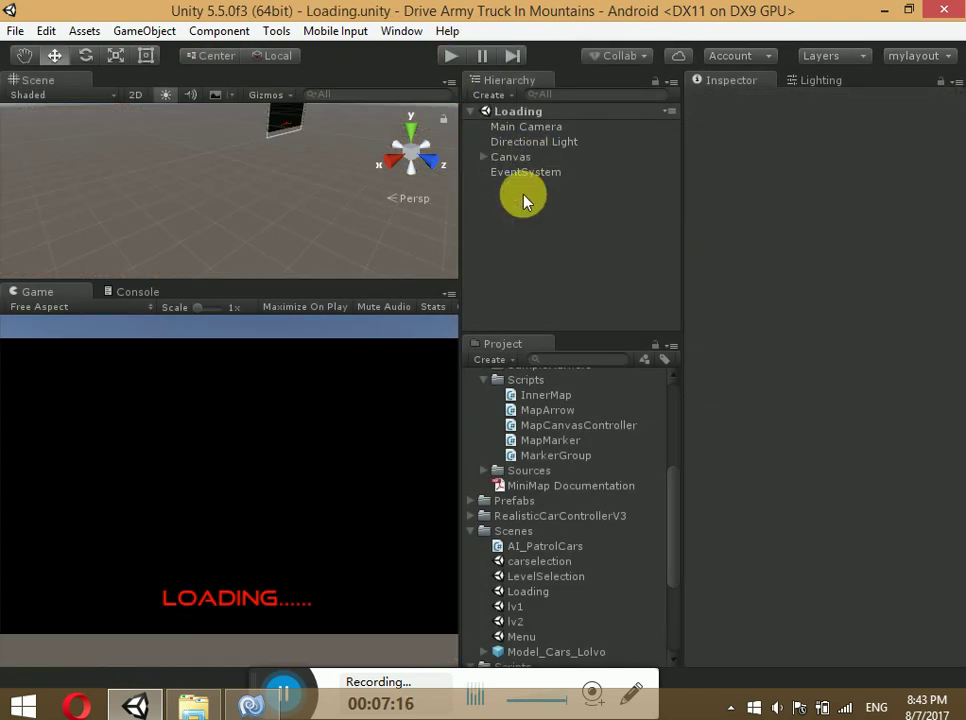
# Open lv1, tag Model_Cars_Lingo as Player, check Model_Cars_Lolvo, then open the Menu scene
pyautogui.click(535, 607)
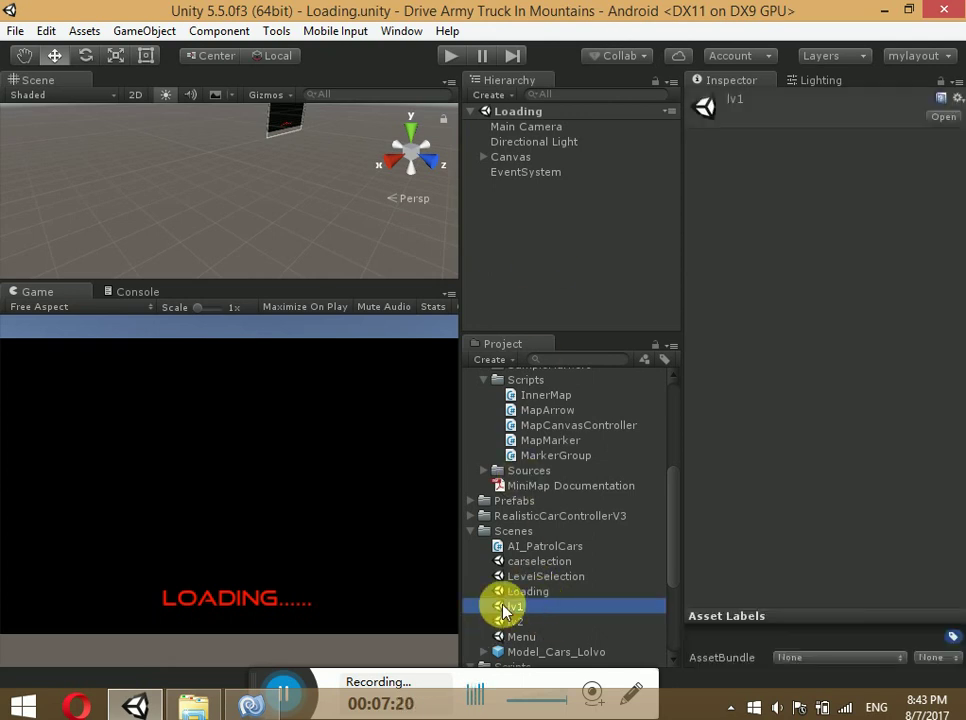
pyautogui.doubleClick(510, 607)
pyautogui.click(539, 143)
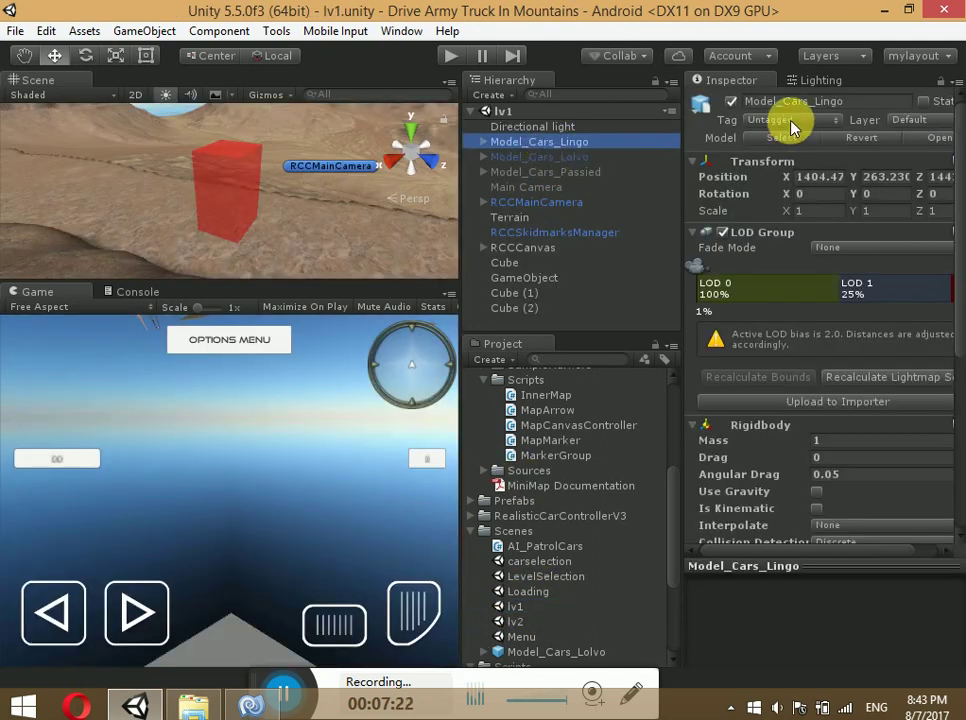
pyautogui.click(790, 120)
pyautogui.click(768, 242)
pyautogui.click(580, 157)
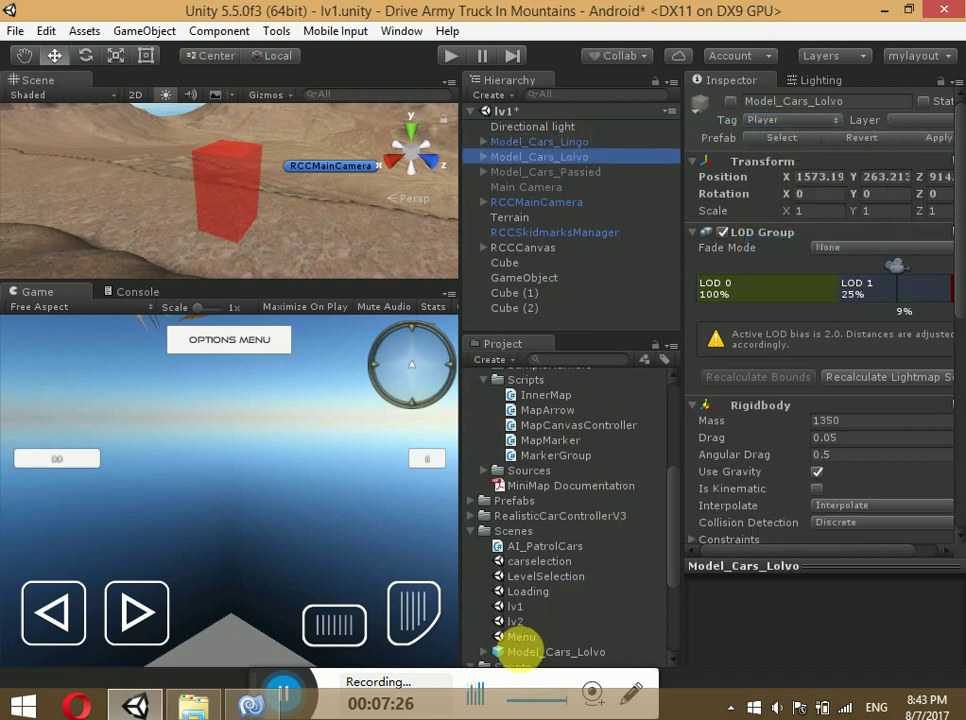
pyautogui.doubleClick(520, 636)
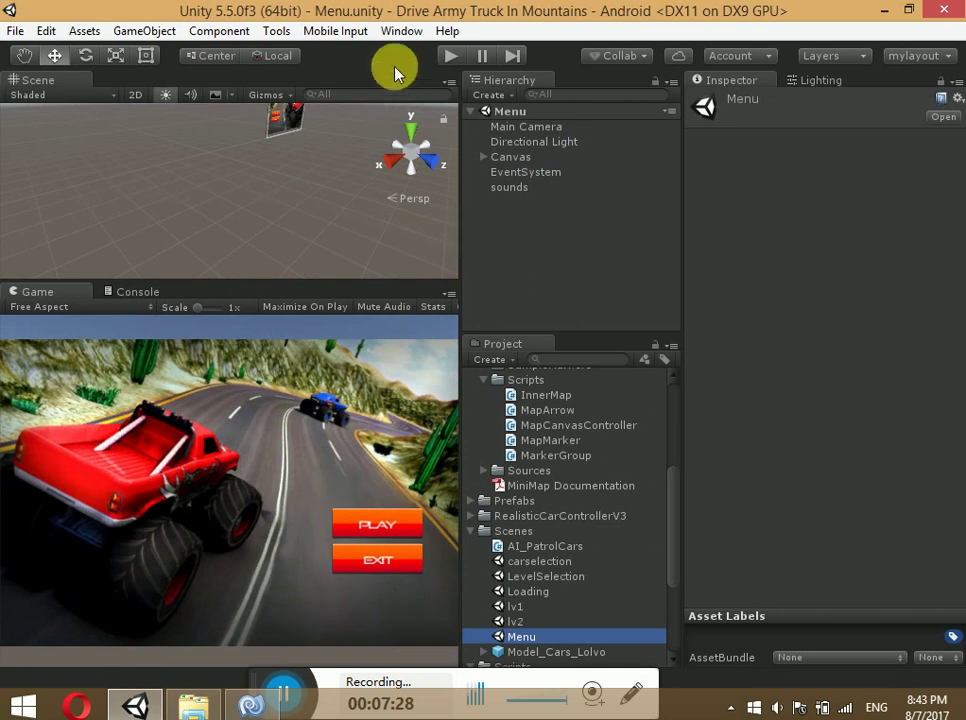
pyautogui.click(451, 56)
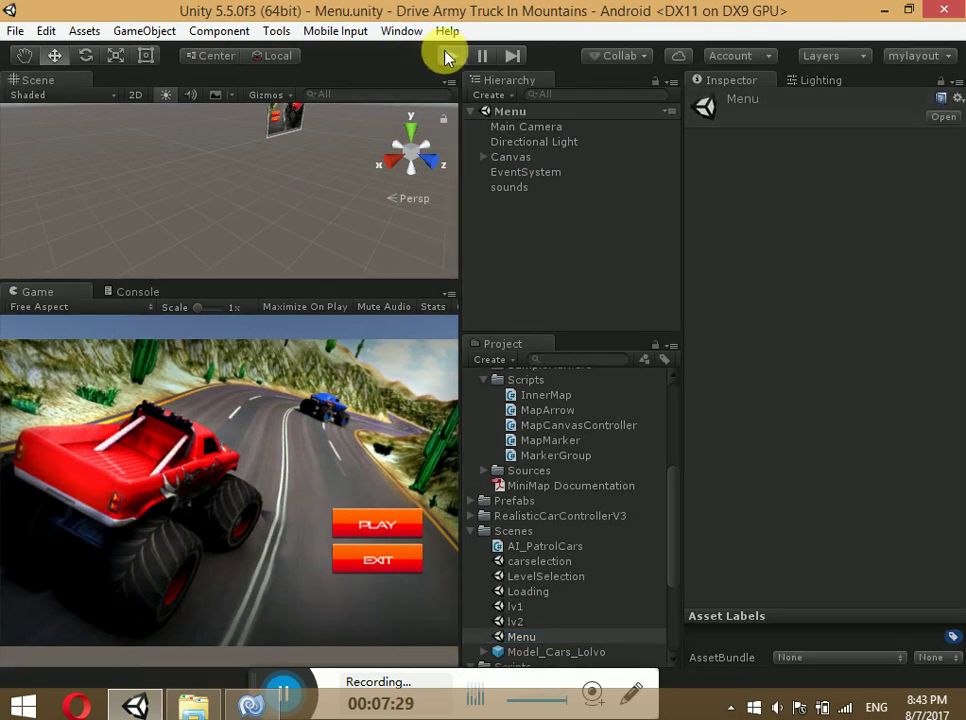
pyautogui.click(377, 530)
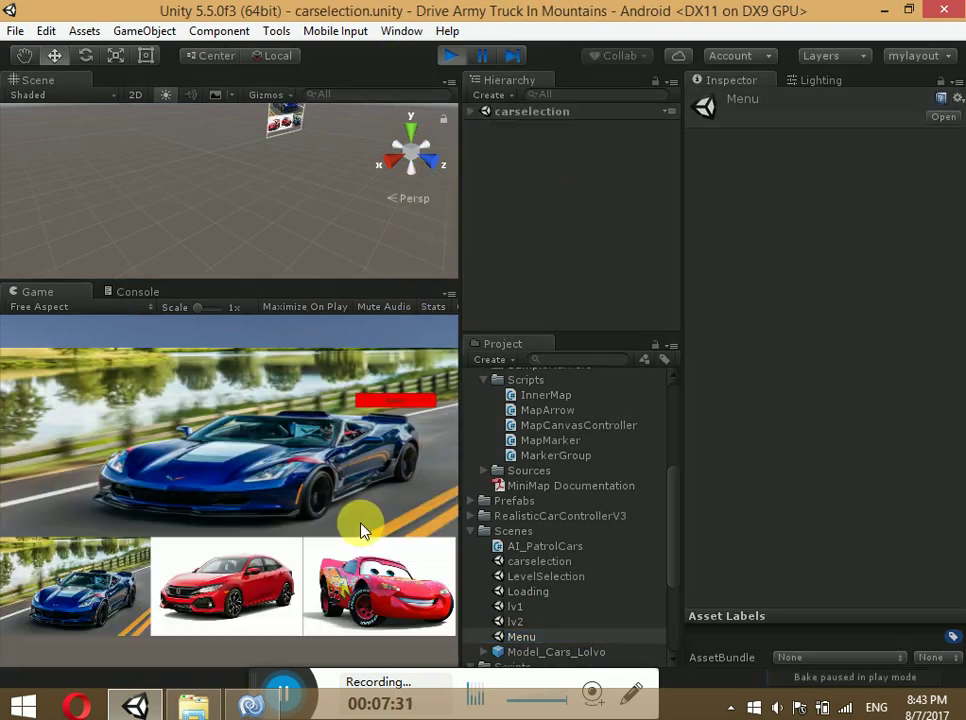
pyautogui.click(374, 410)
pyautogui.click(105, 490)
pyautogui.click(100, 481)
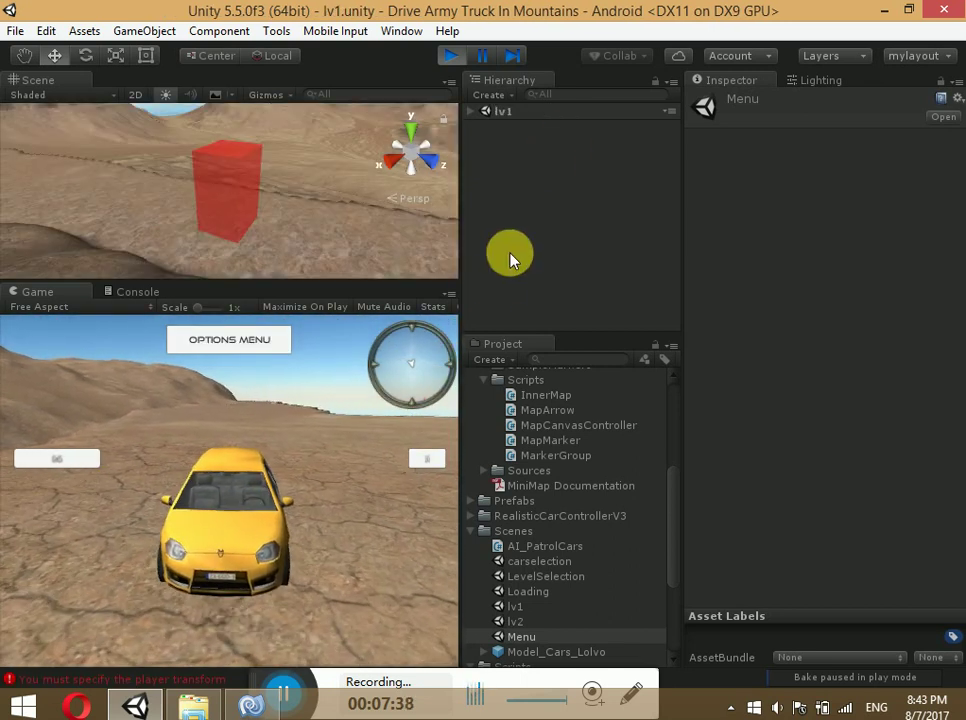
# Stop the test run and open the carselection scene, then lv1
pyautogui.click(451, 56)
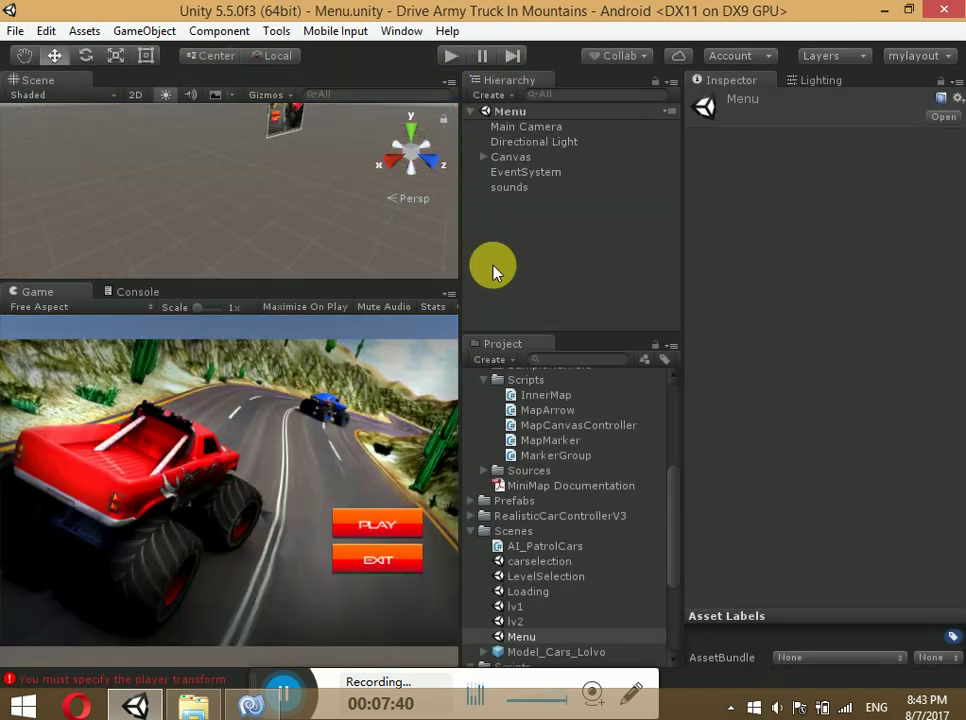
pyautogui.doubleClick(526, 562)
pyautogui.click(522, 606)
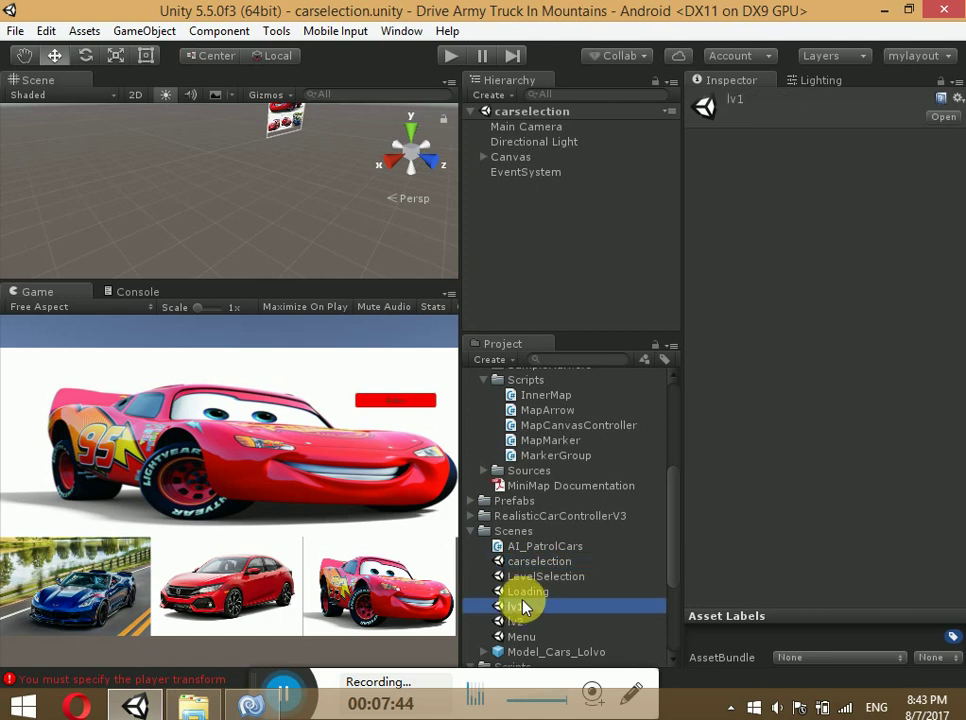
pyautogui.doubleClick(522, 606)
# Set Model_Cars_Lingo's tag, confirm Lolvo and Passied are tagged Player, and check the Console
pyautogui.click(532, 142)
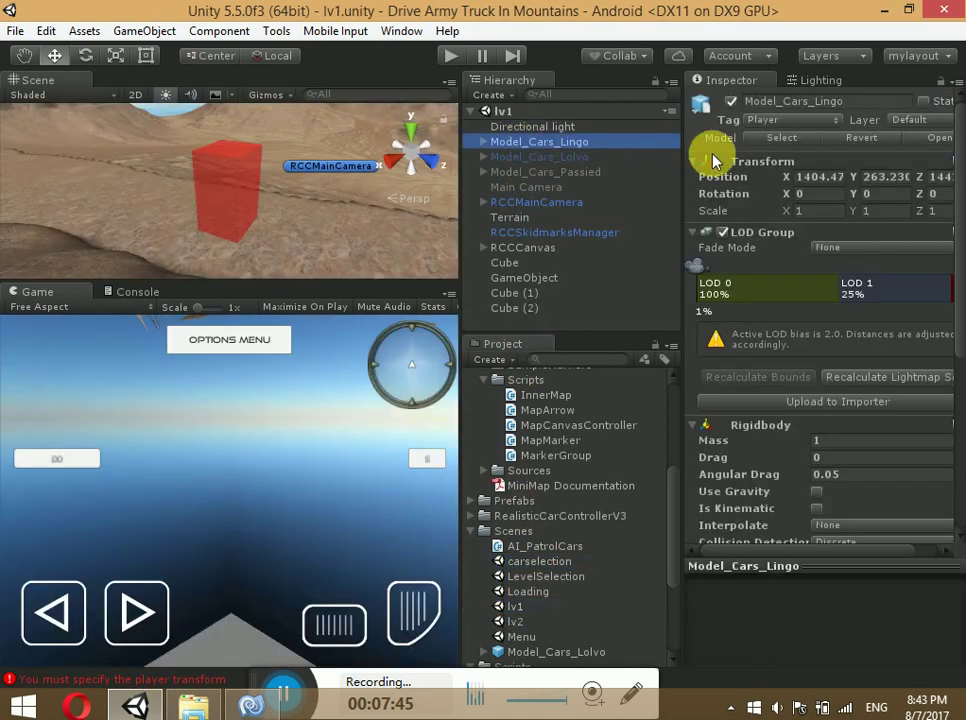
pyautogui.click(760, 120)
pyautogui.click(770, 139)
pyautogui.click(610, 157)
pyautogui.click(595, 172)
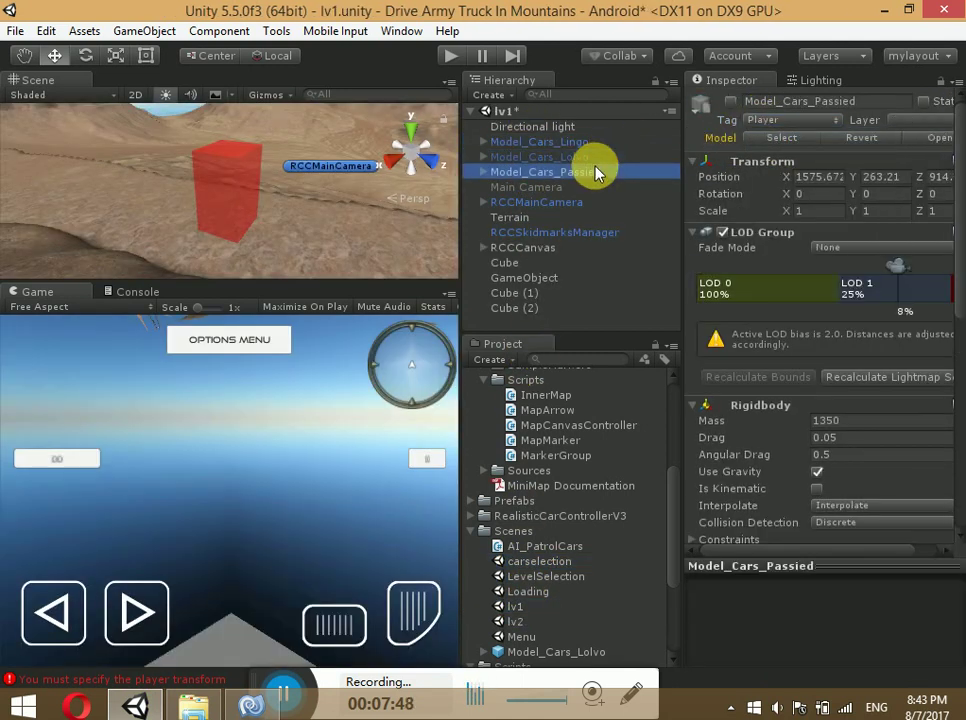
pyautogui.click(137, 291)
pyautogui.click(30, 293)
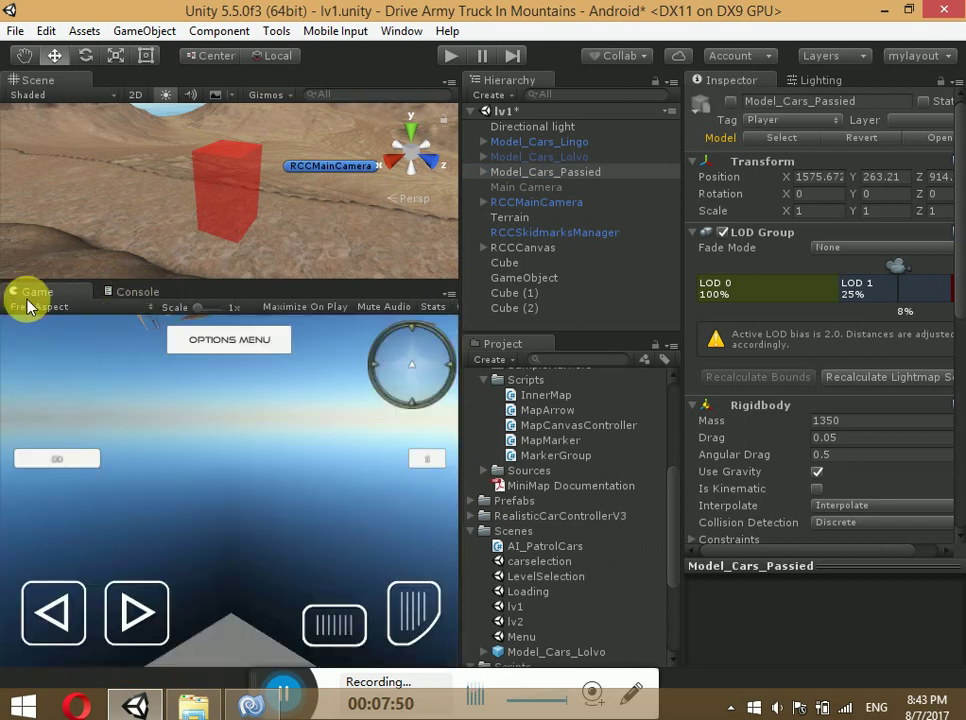